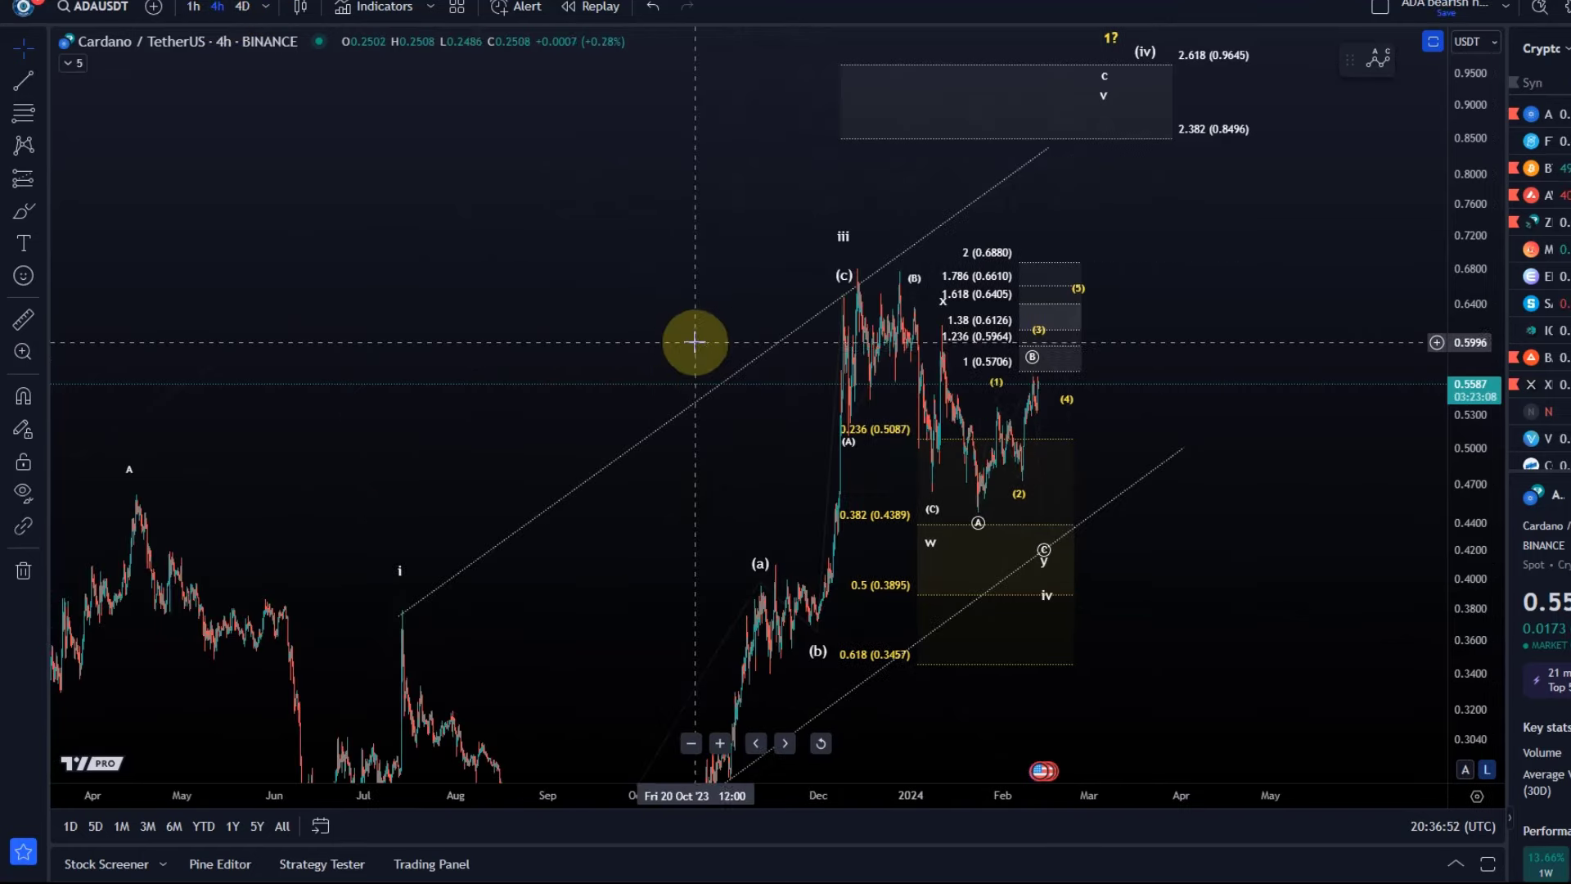
- Fit the wave structure in view and undo an accidental Fibonacci retracement change
drag(1483, 325, 1350, 561)
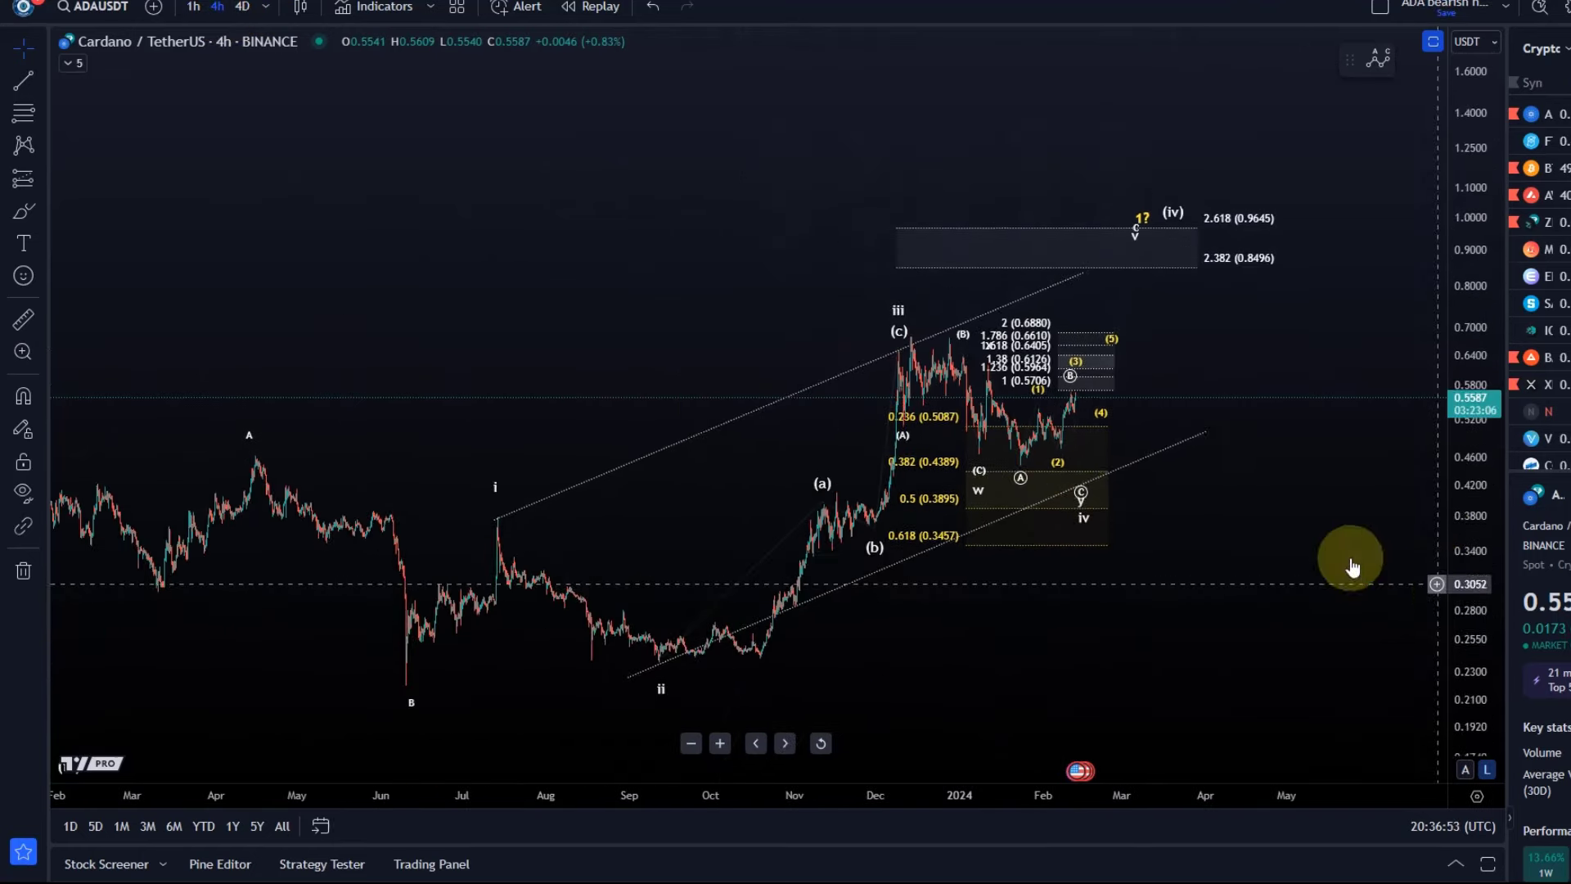
scroll(841, 456, up, 3)
click(863, 579)
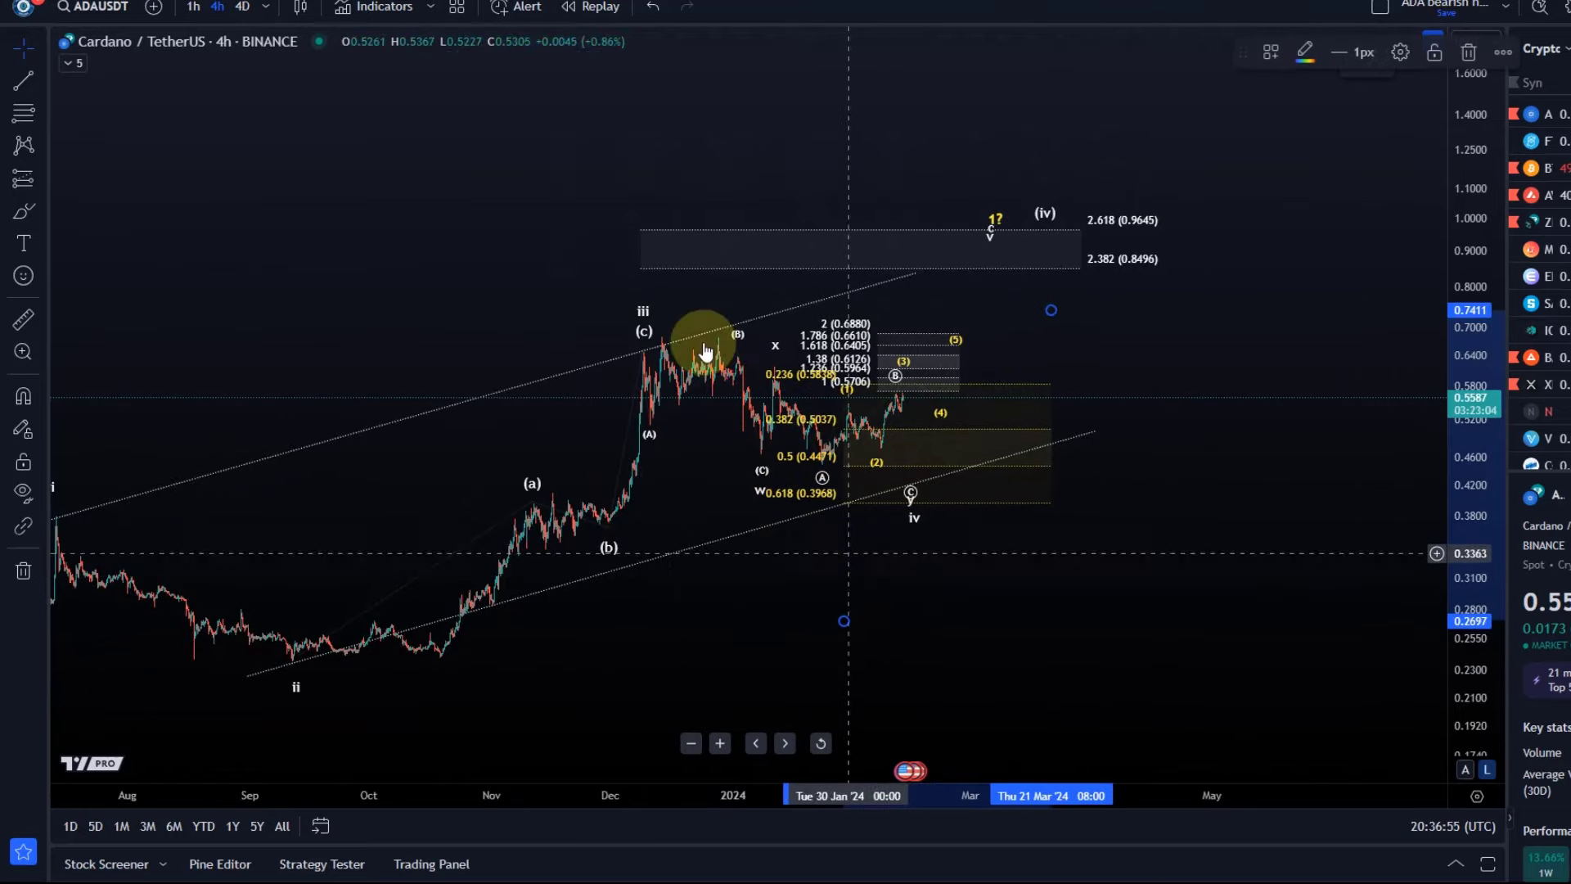
click(652, 7)
drag(406, 324, 572, 283)
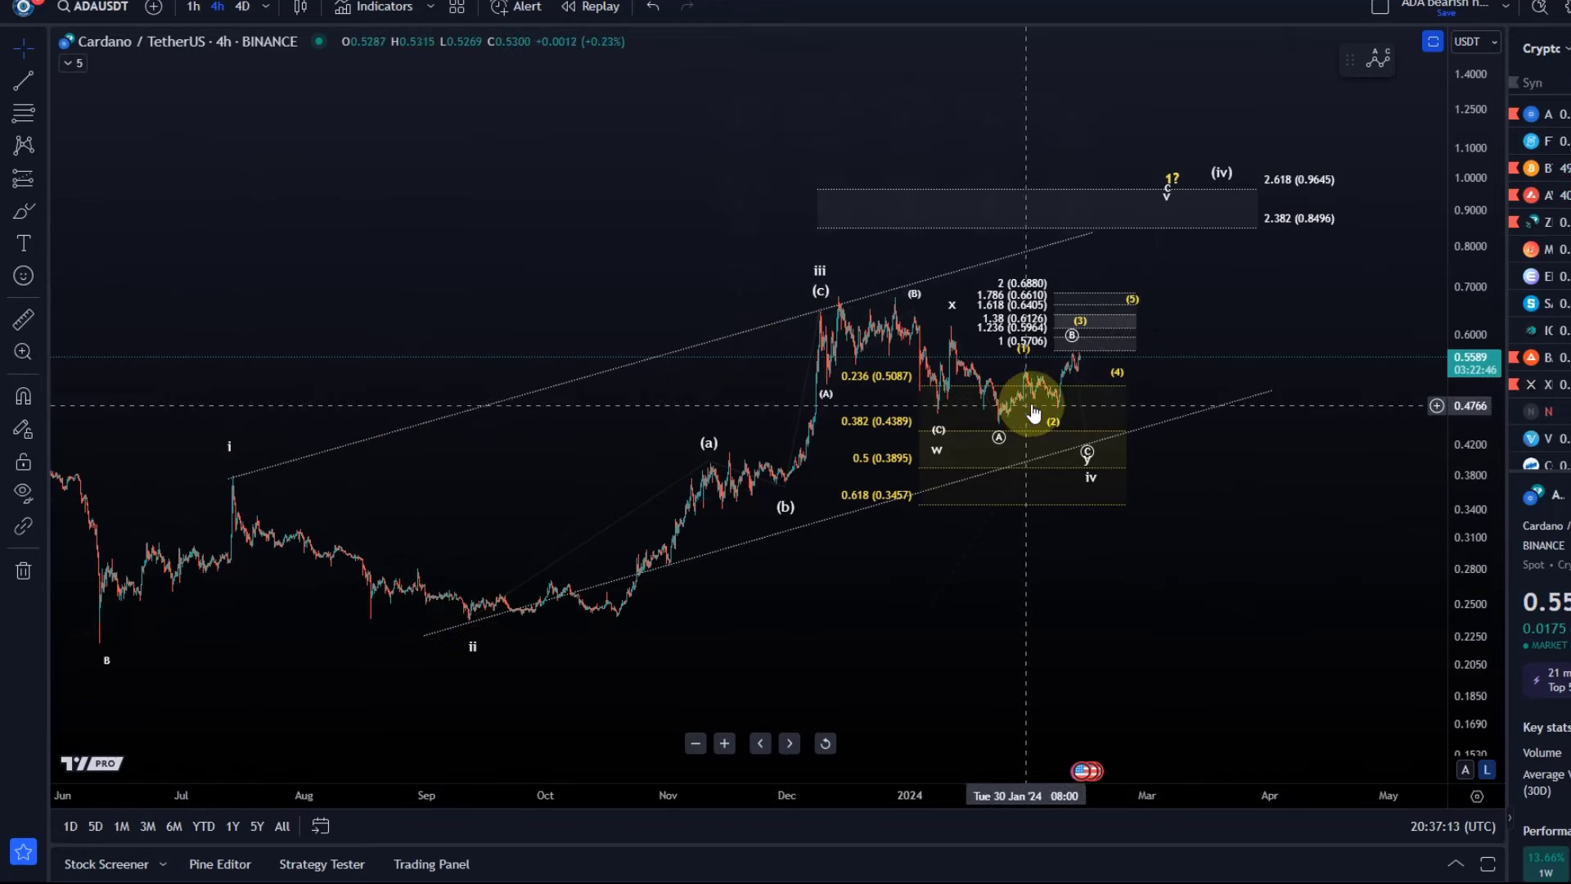
- Zoom and stretch the price scale to frame recent candles and projected targets
scroll(1056, 380, up, 2)
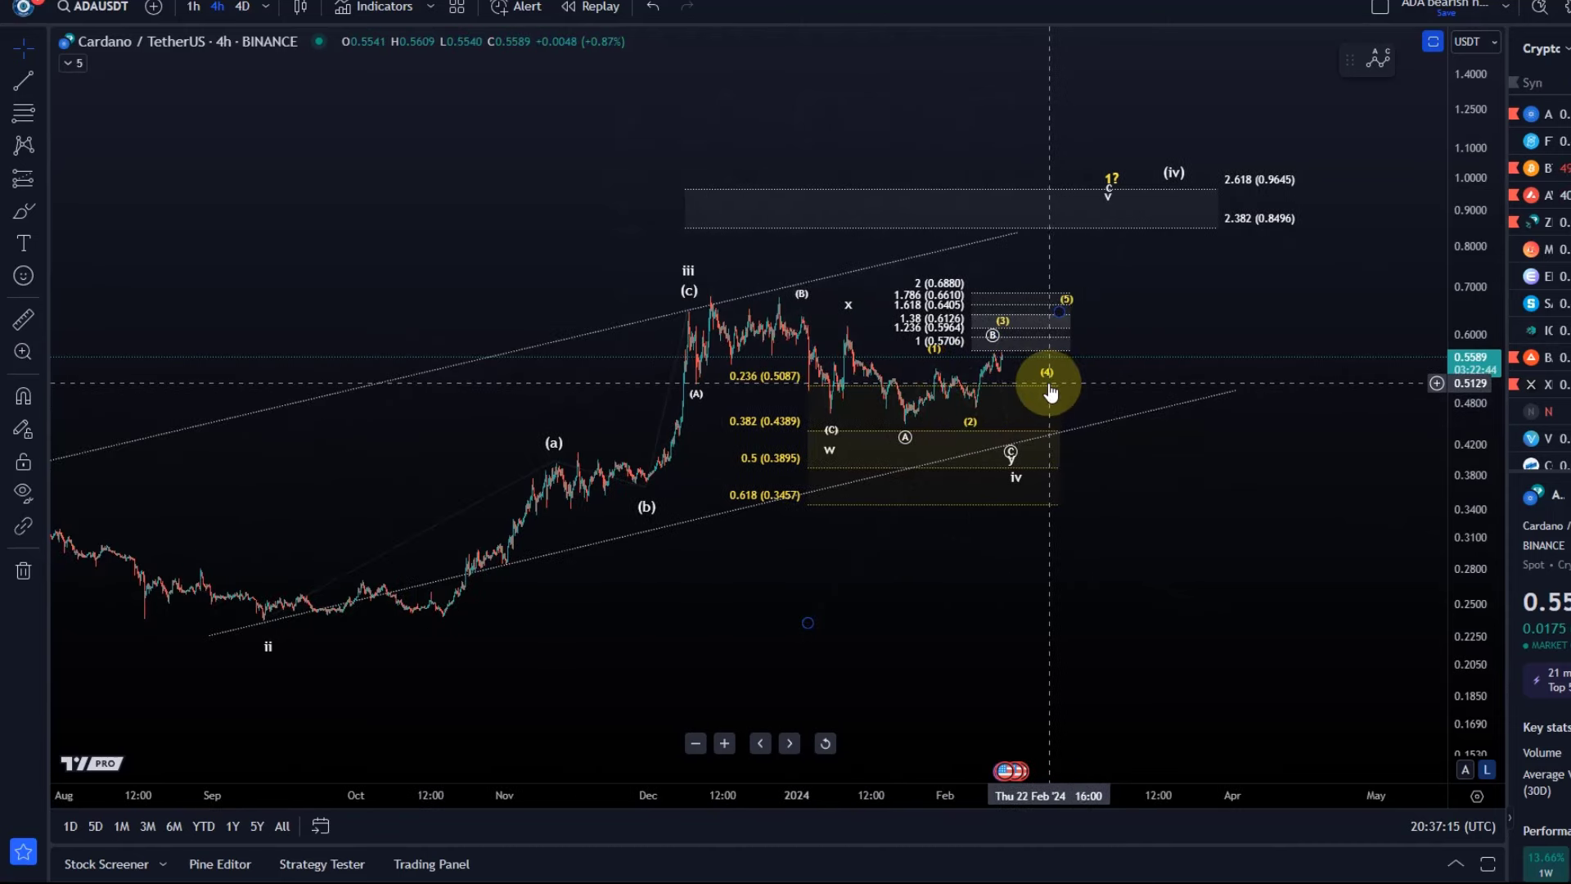
drag(1154, 519, 1090, 606)
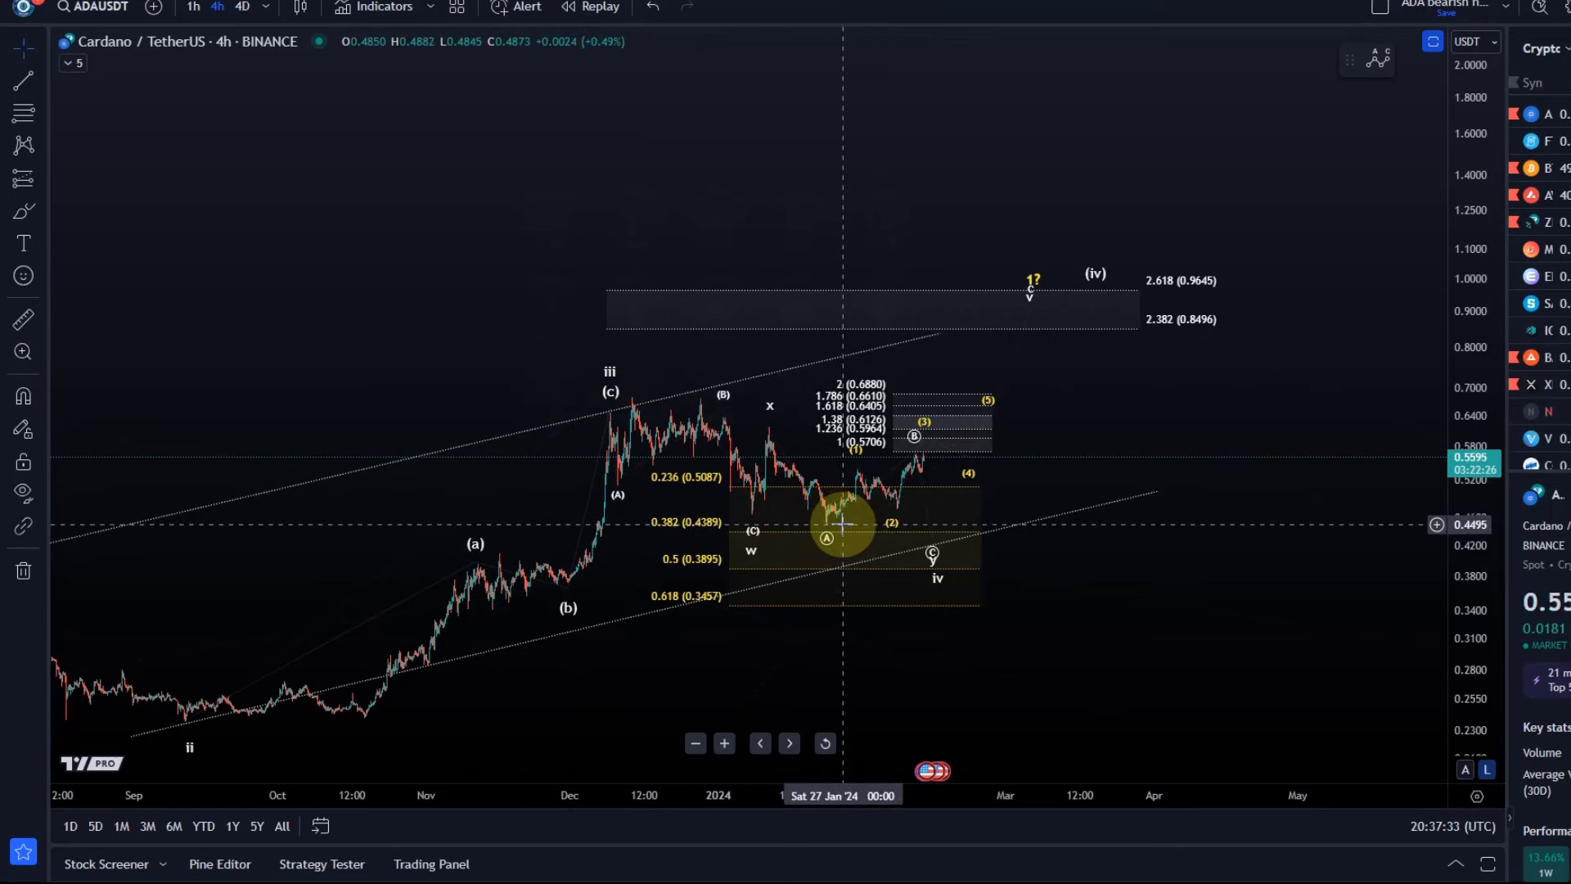
click(765, 517)
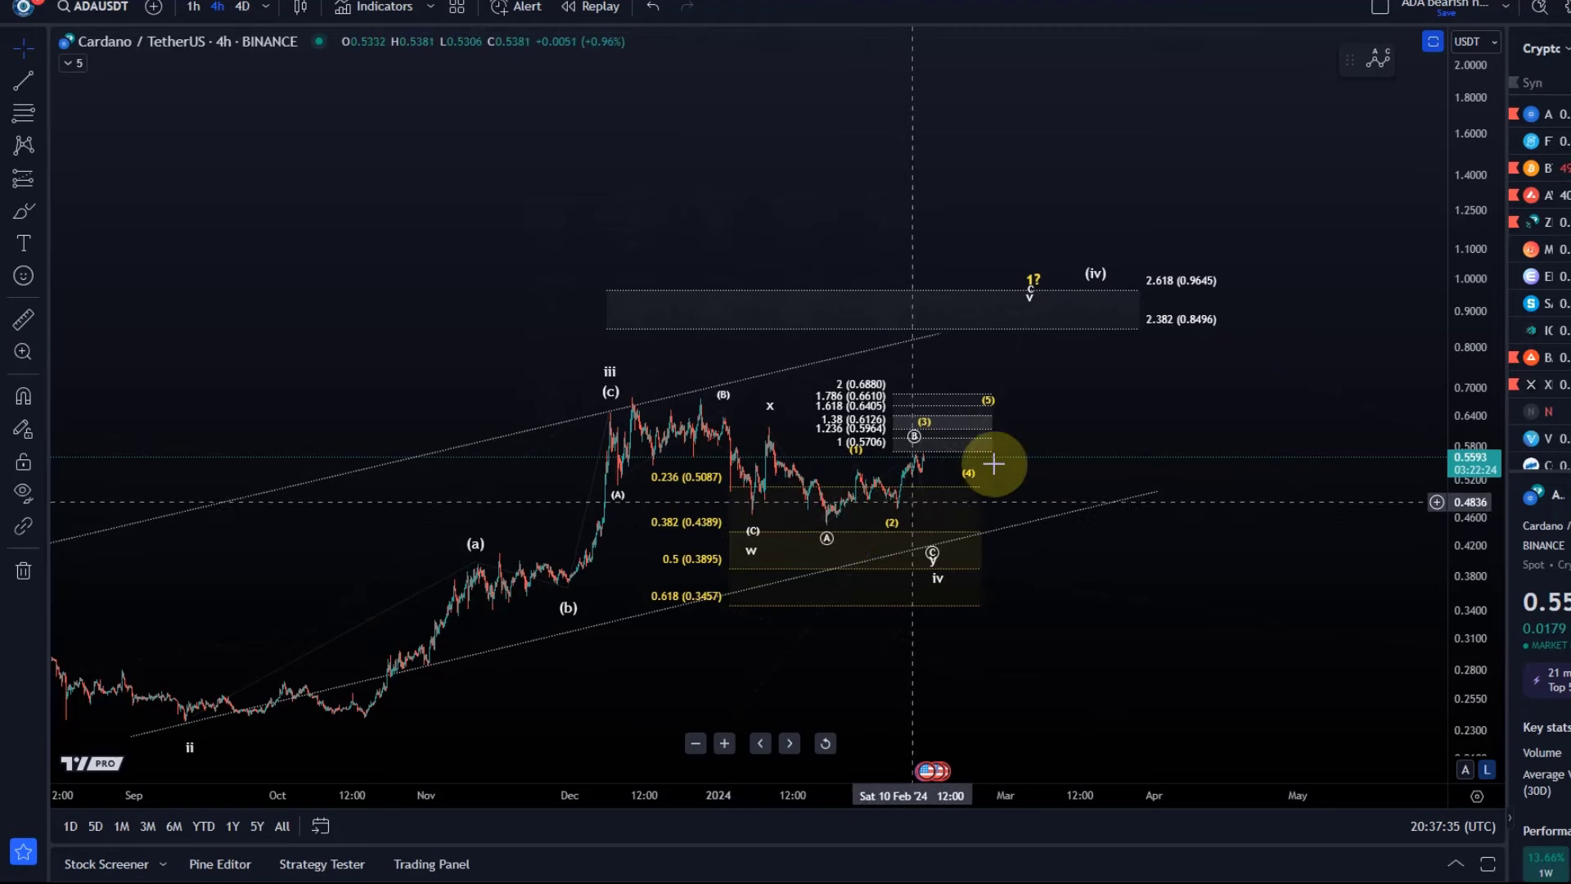
click(952, 510)
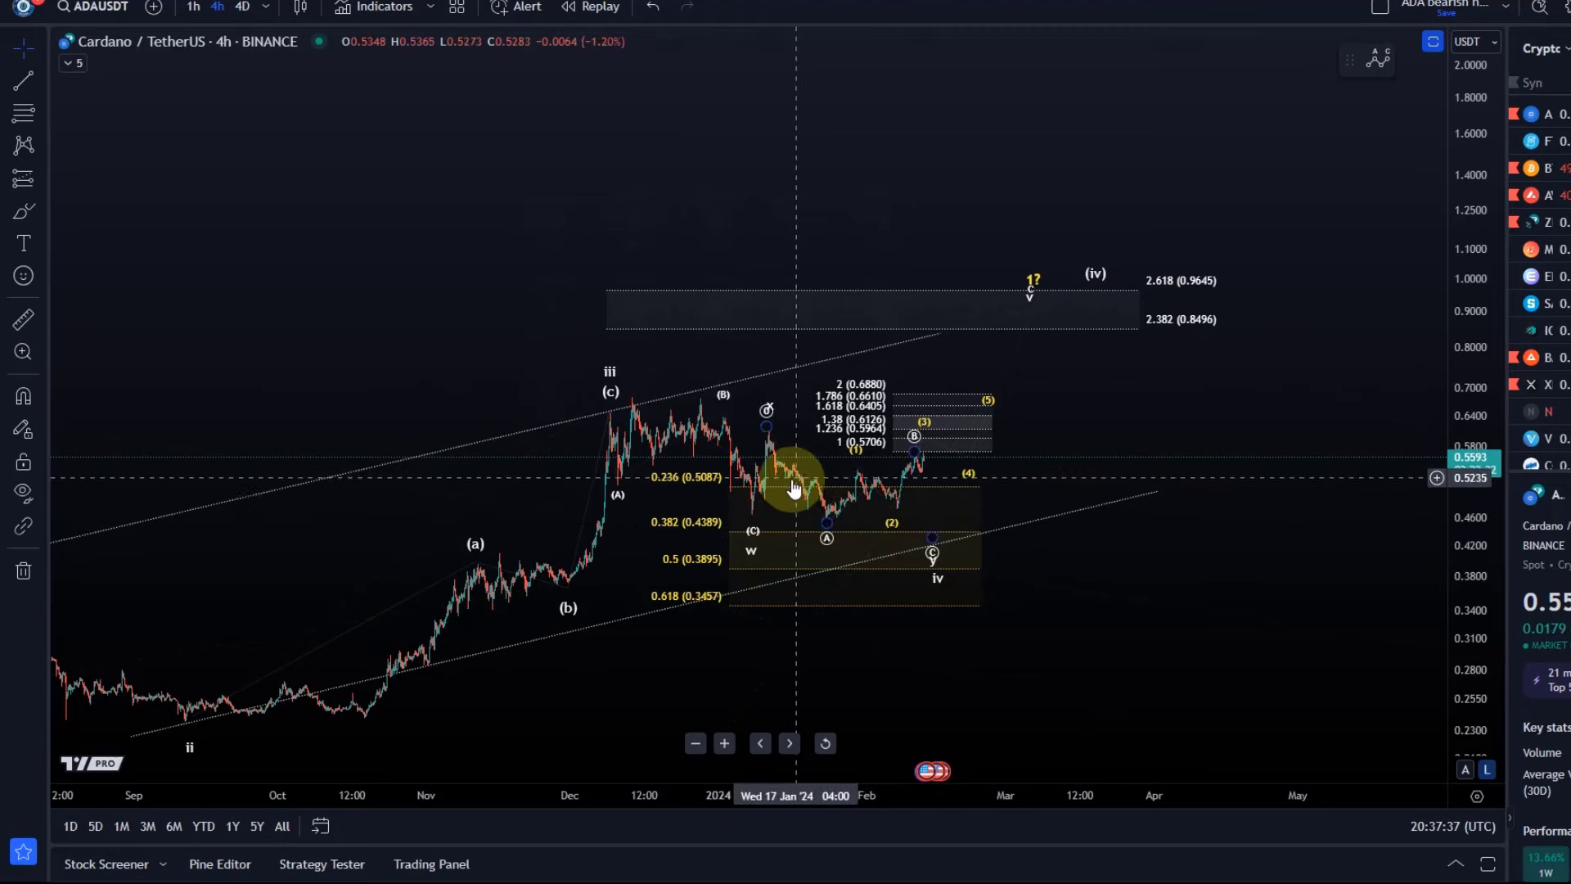
scroll(793, 495, down, 2)
scroll(406, 603, down, 1)
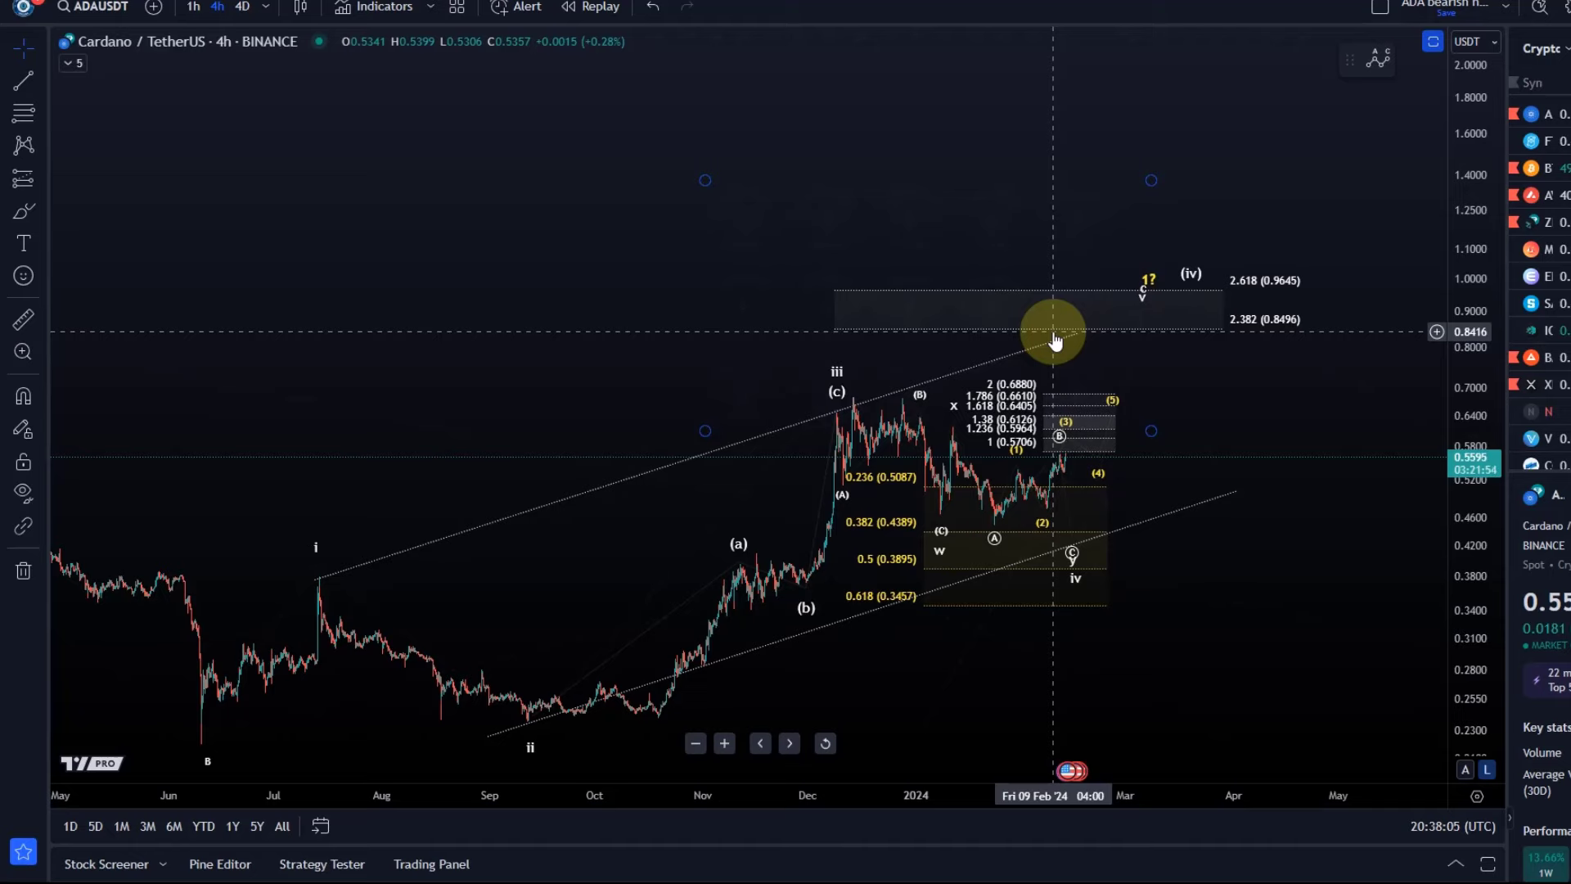
drag(1494, 548, 1418, 360)
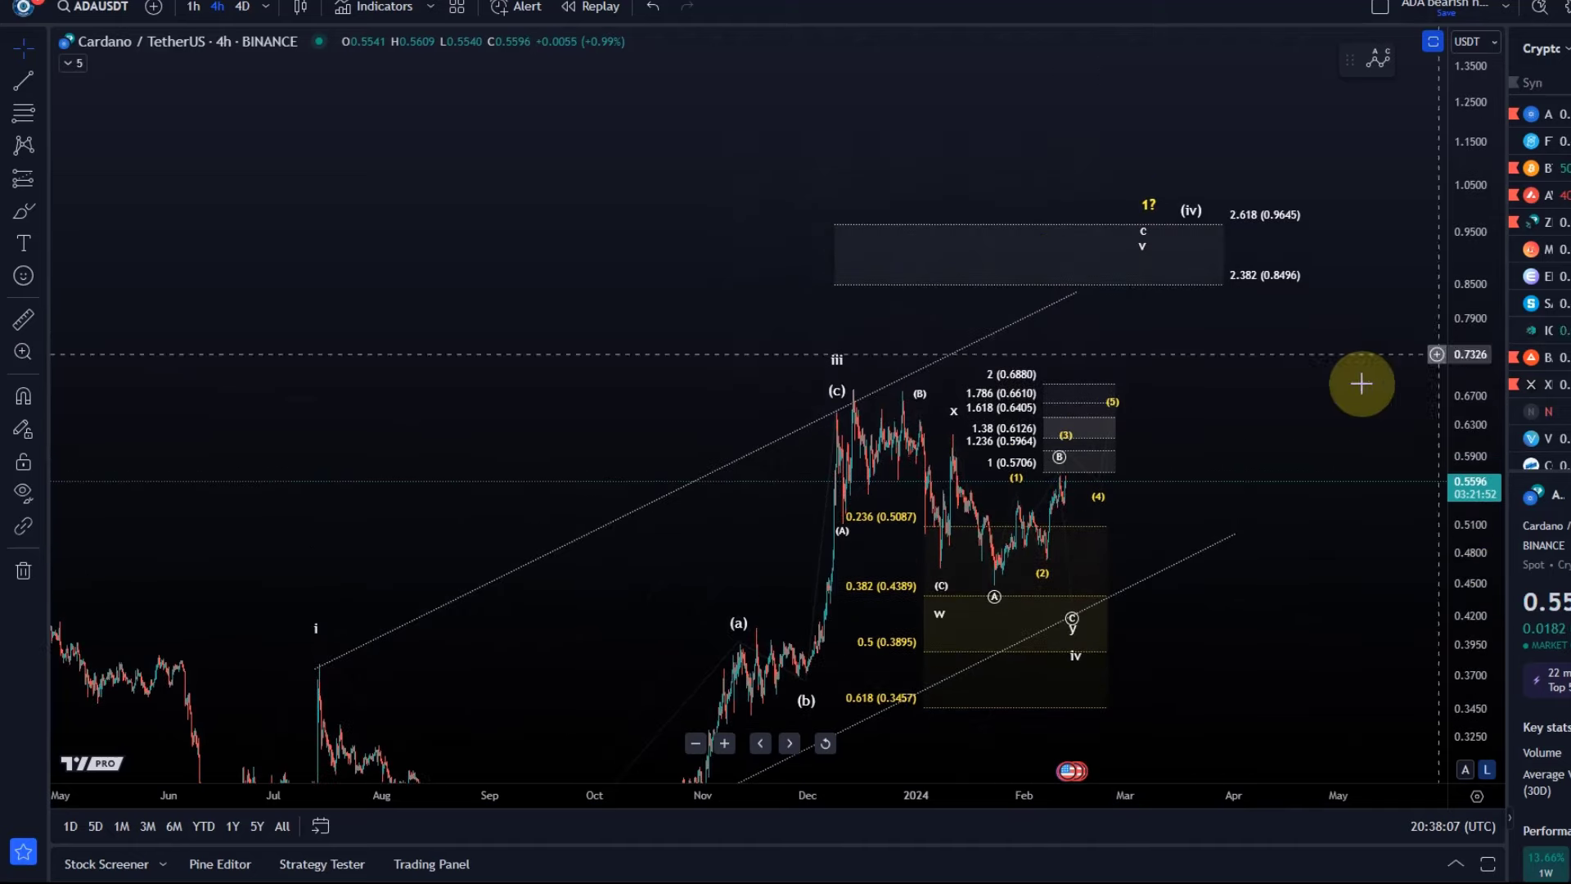
scroll(1164, 420, up, 3)
drag(1192, 600, 1252, 469)
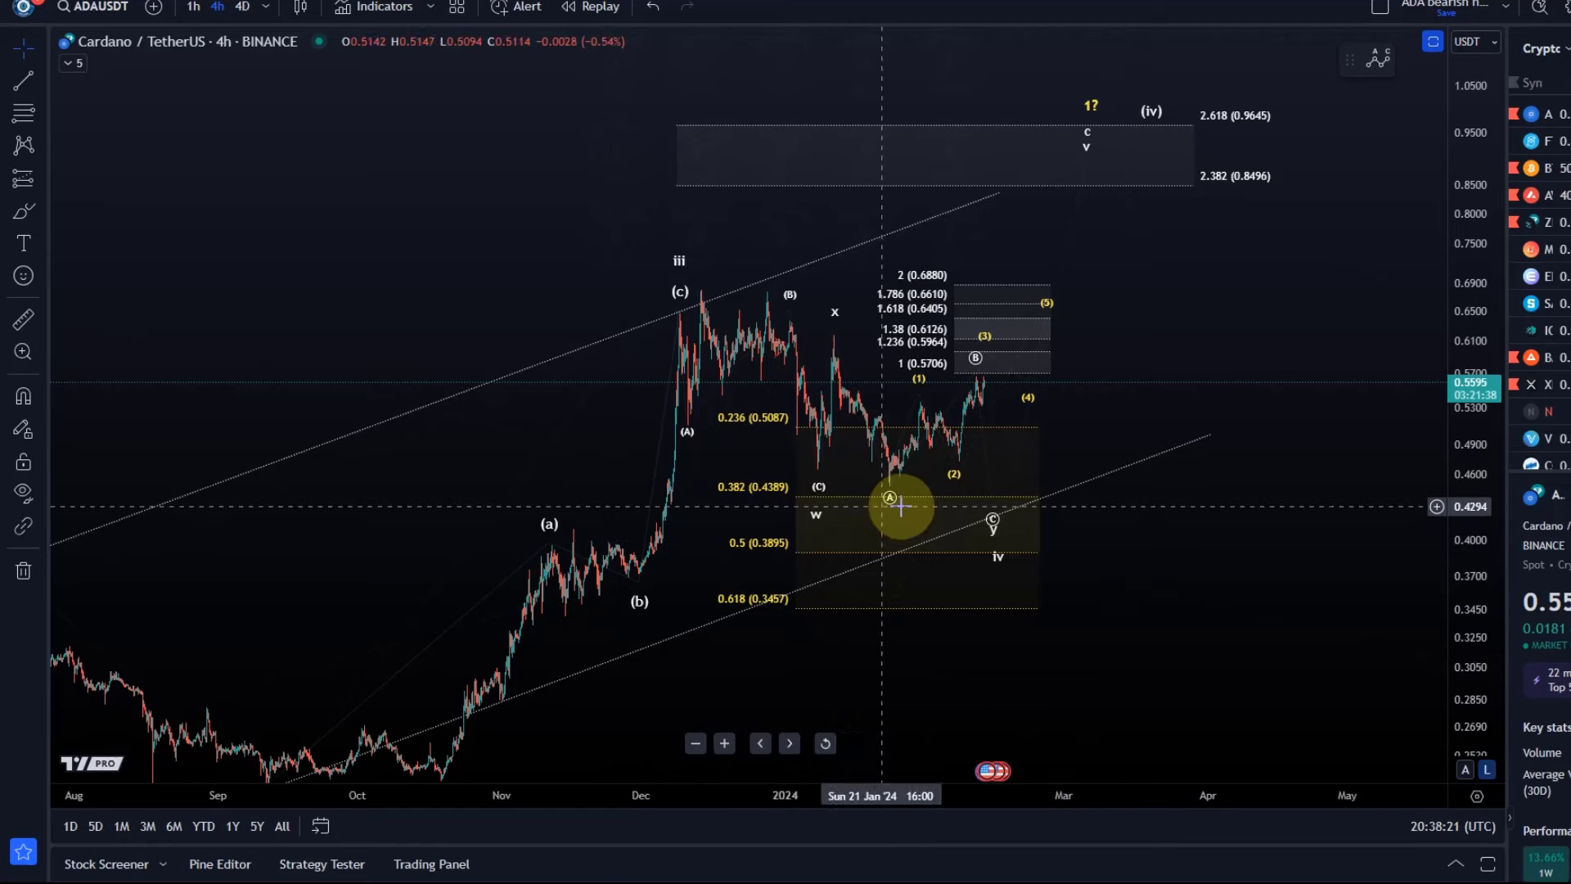
- Check the Elliott wave pattern drawing by selecting and deselecting it several times
click(828, 431)
click(801, 445)
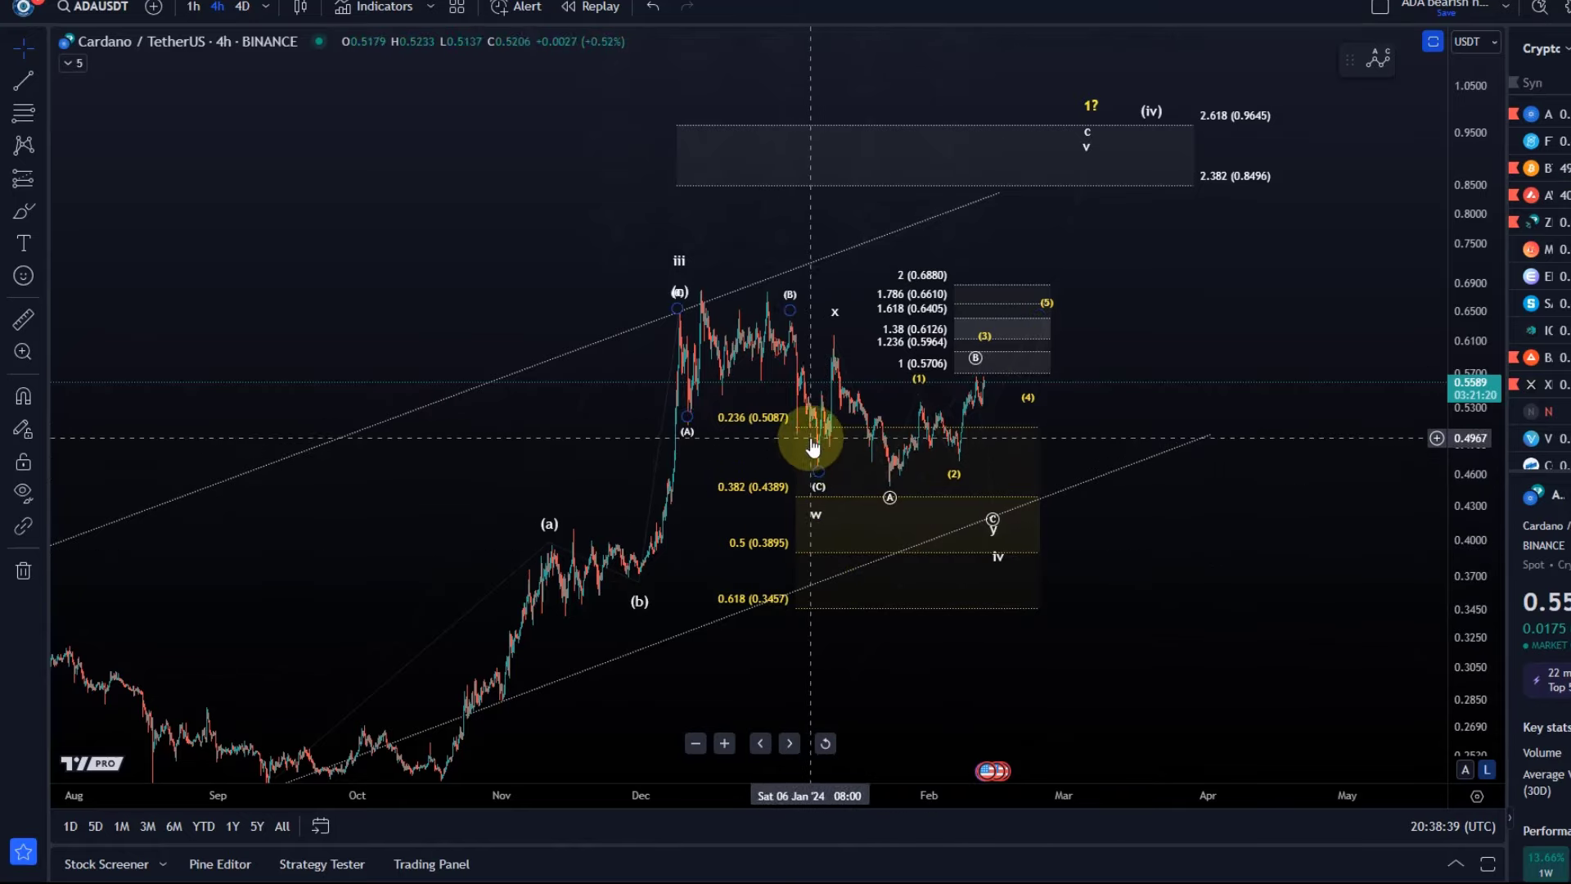
click(900, 442)
click(955, 449)
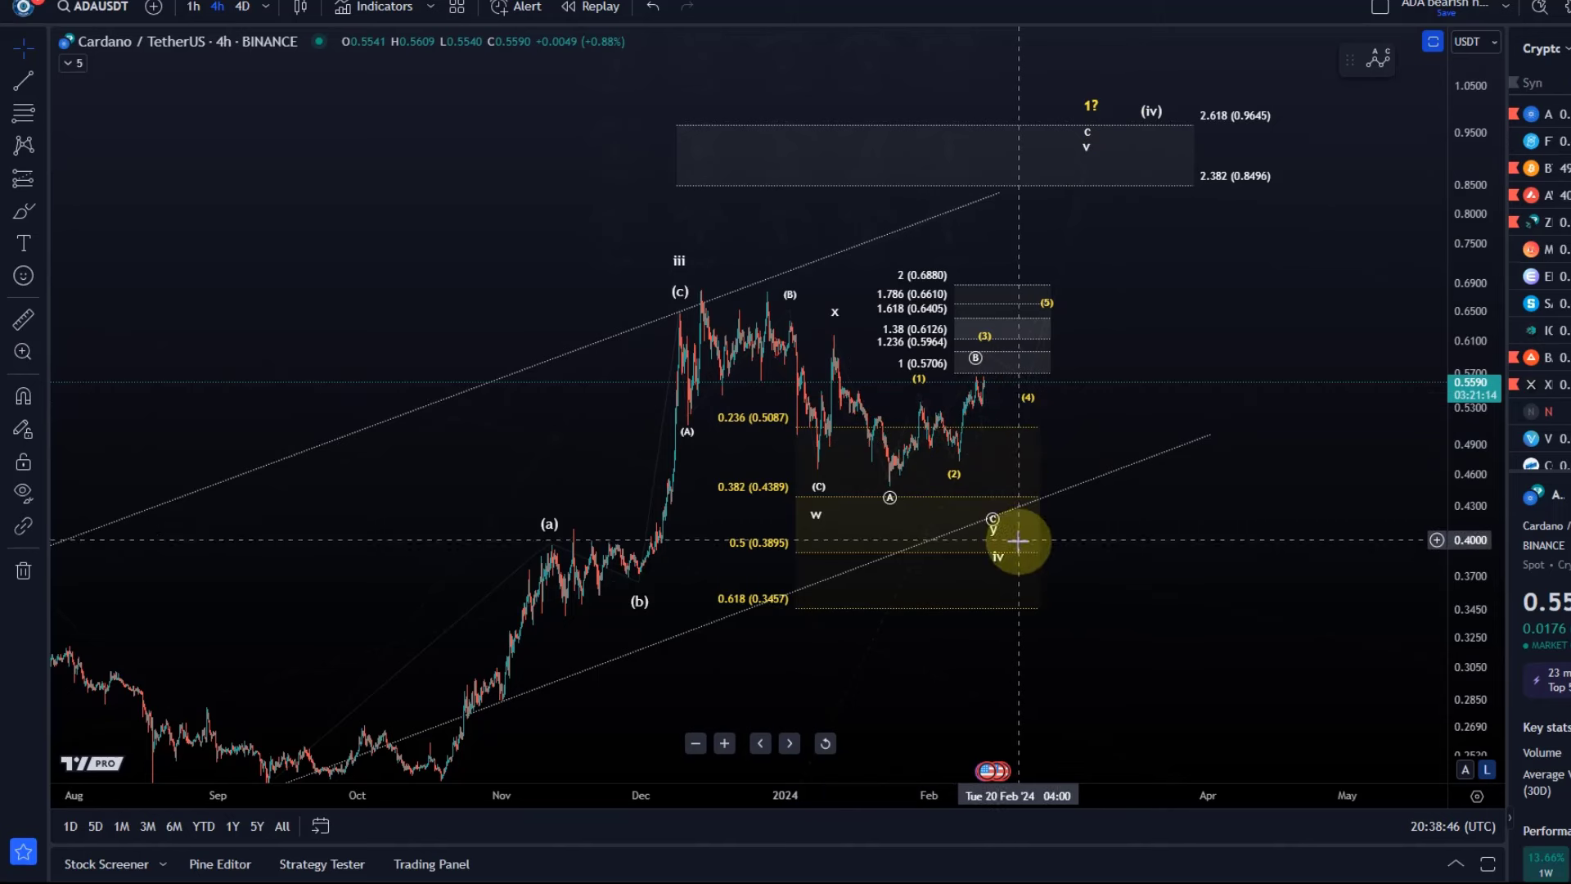
click(959, 542)
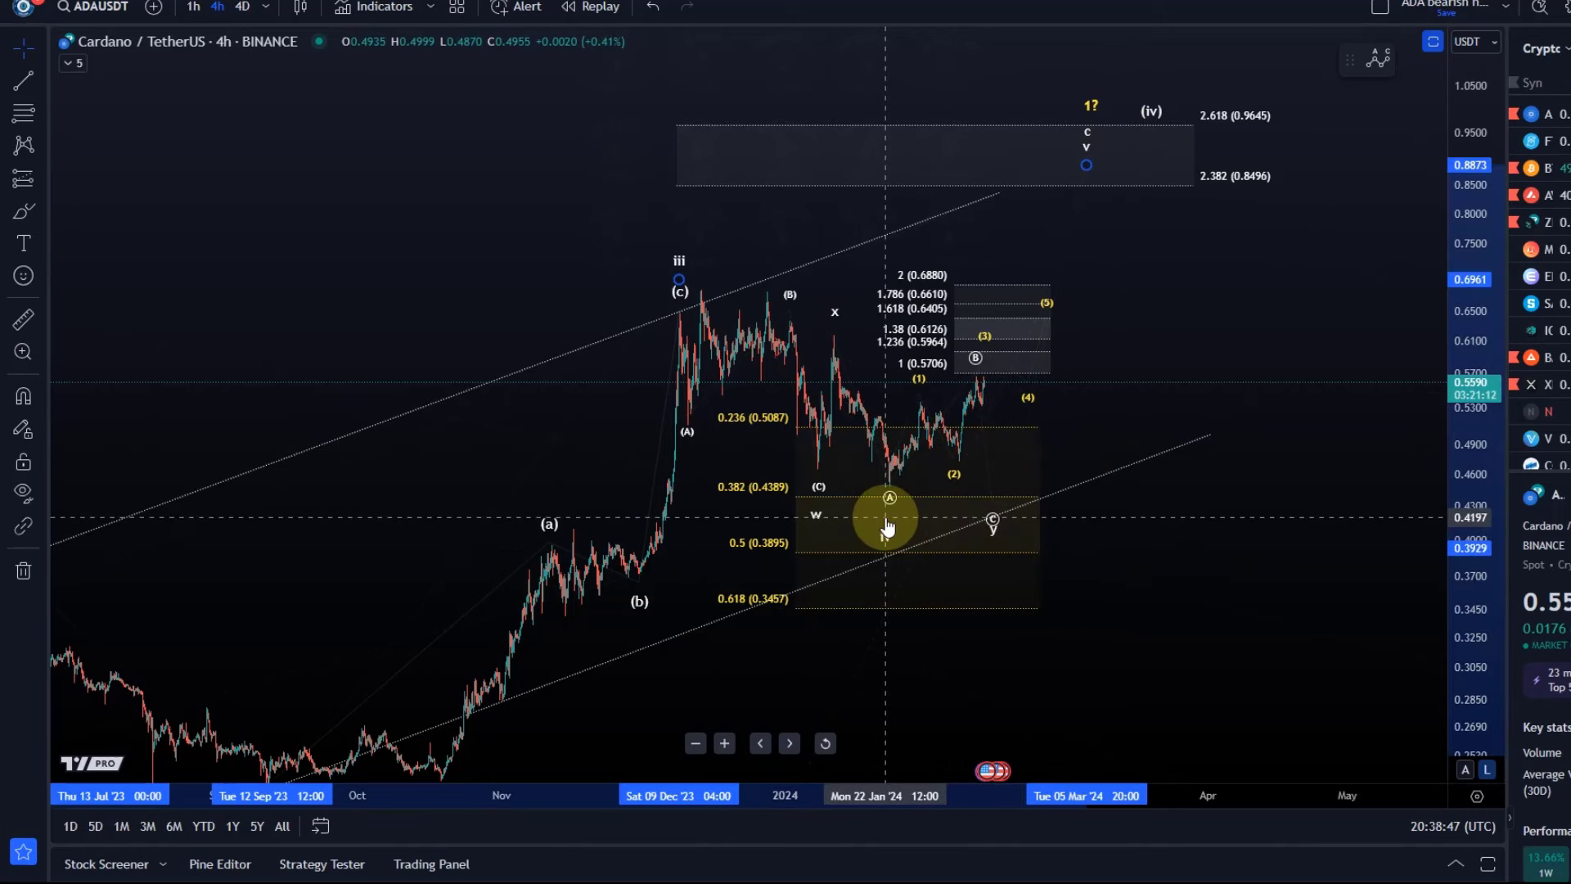
click(741, 440)
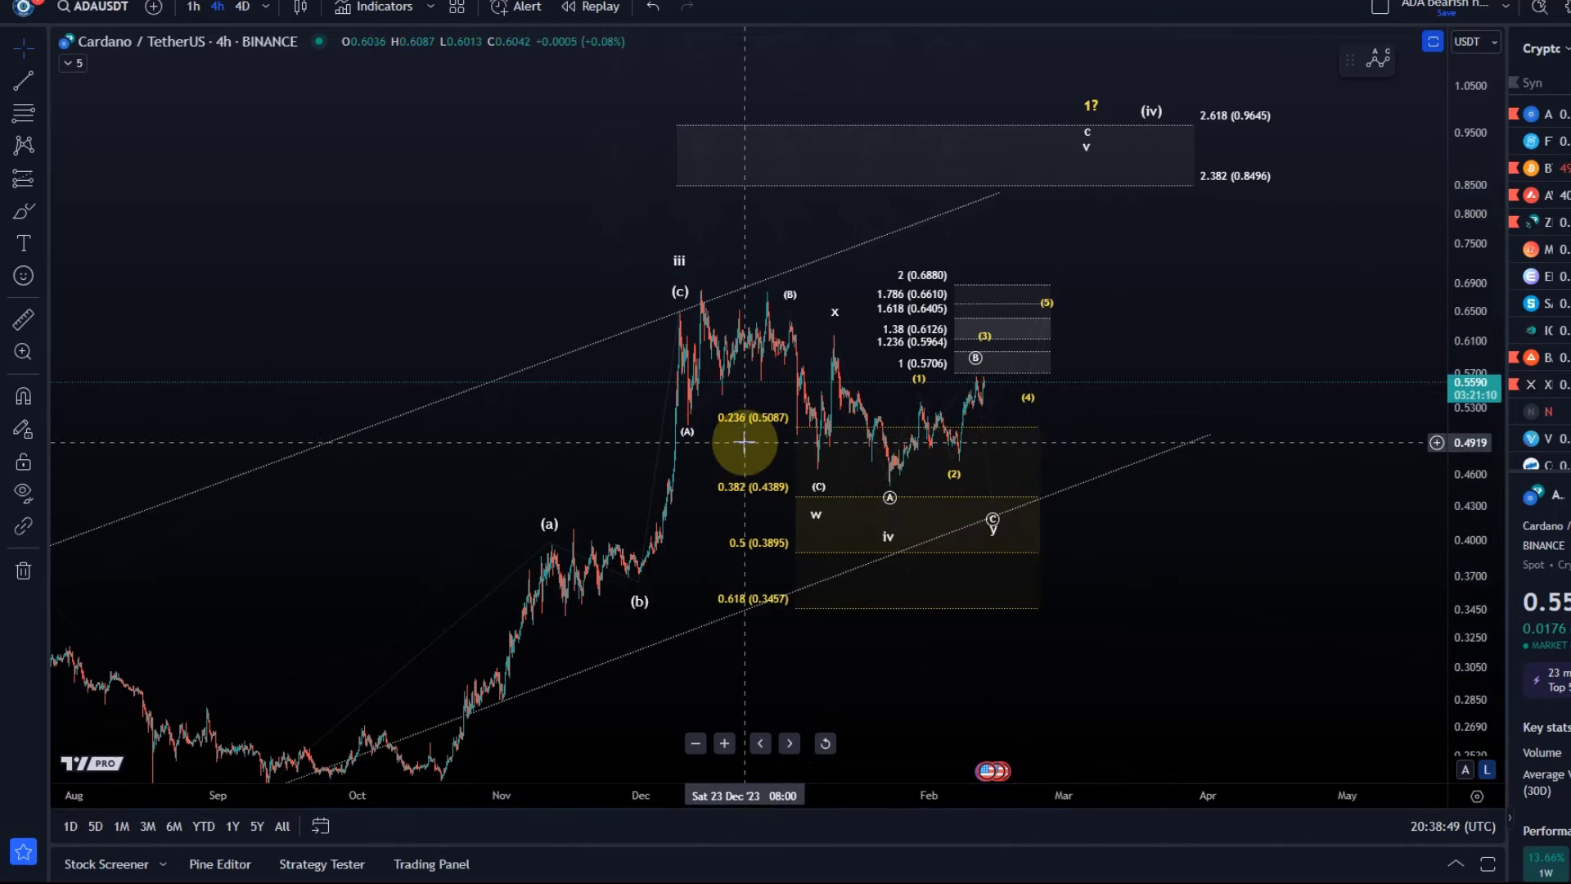
- Try moving point iv below the y label, undo it, and frame the November rally
click(884, 532)
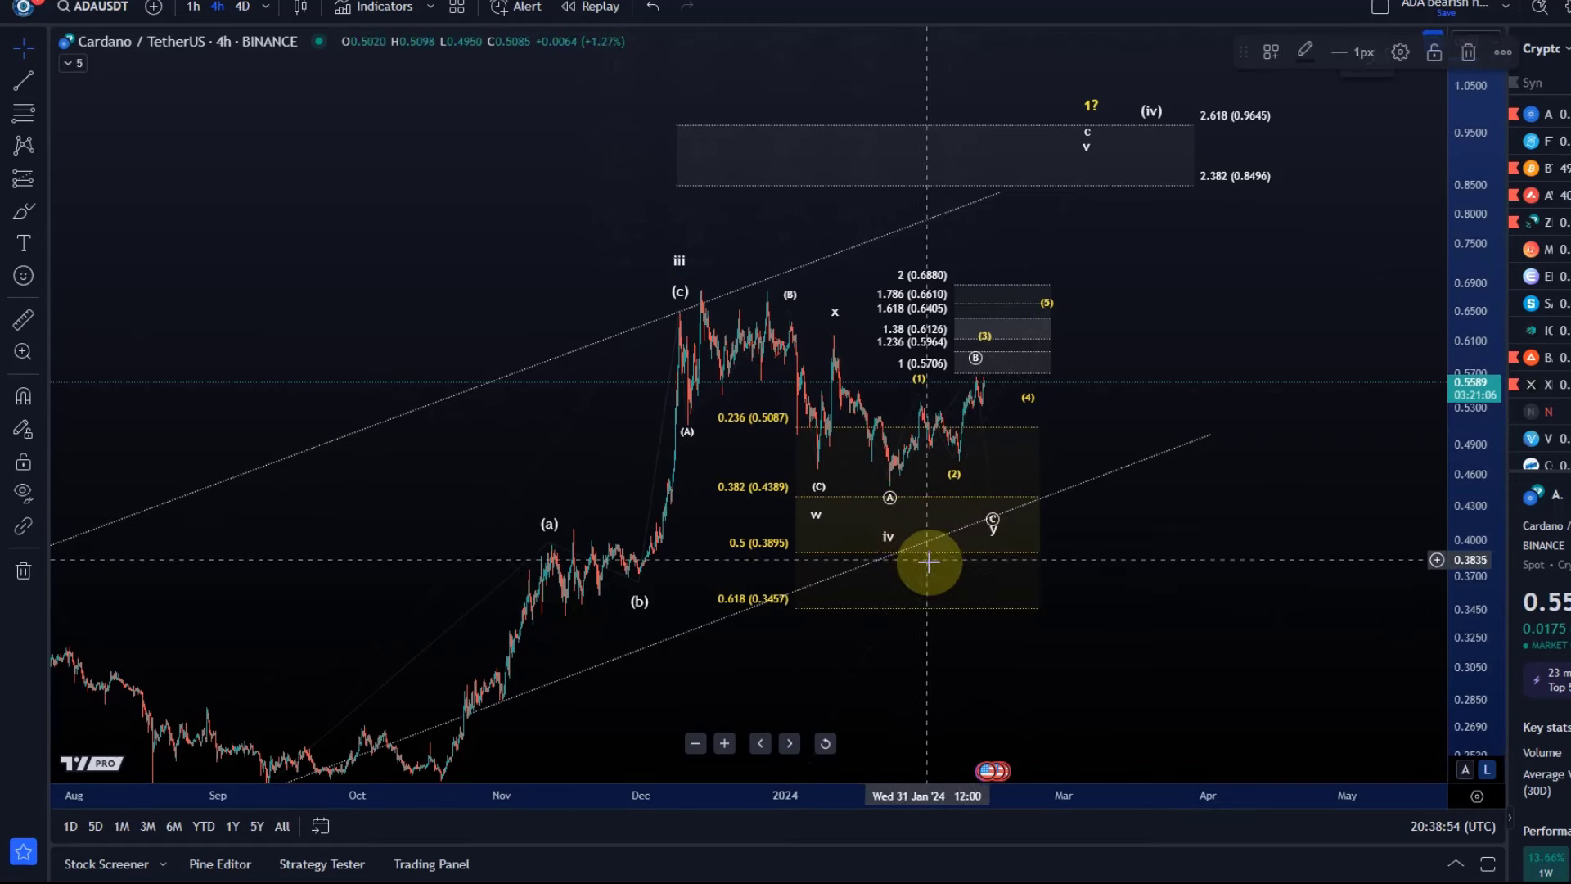
mouse_move(887, 524)
mouse_down()
mouse_move(968, 551)
mouse_move(1002, 534)
mouse_up()
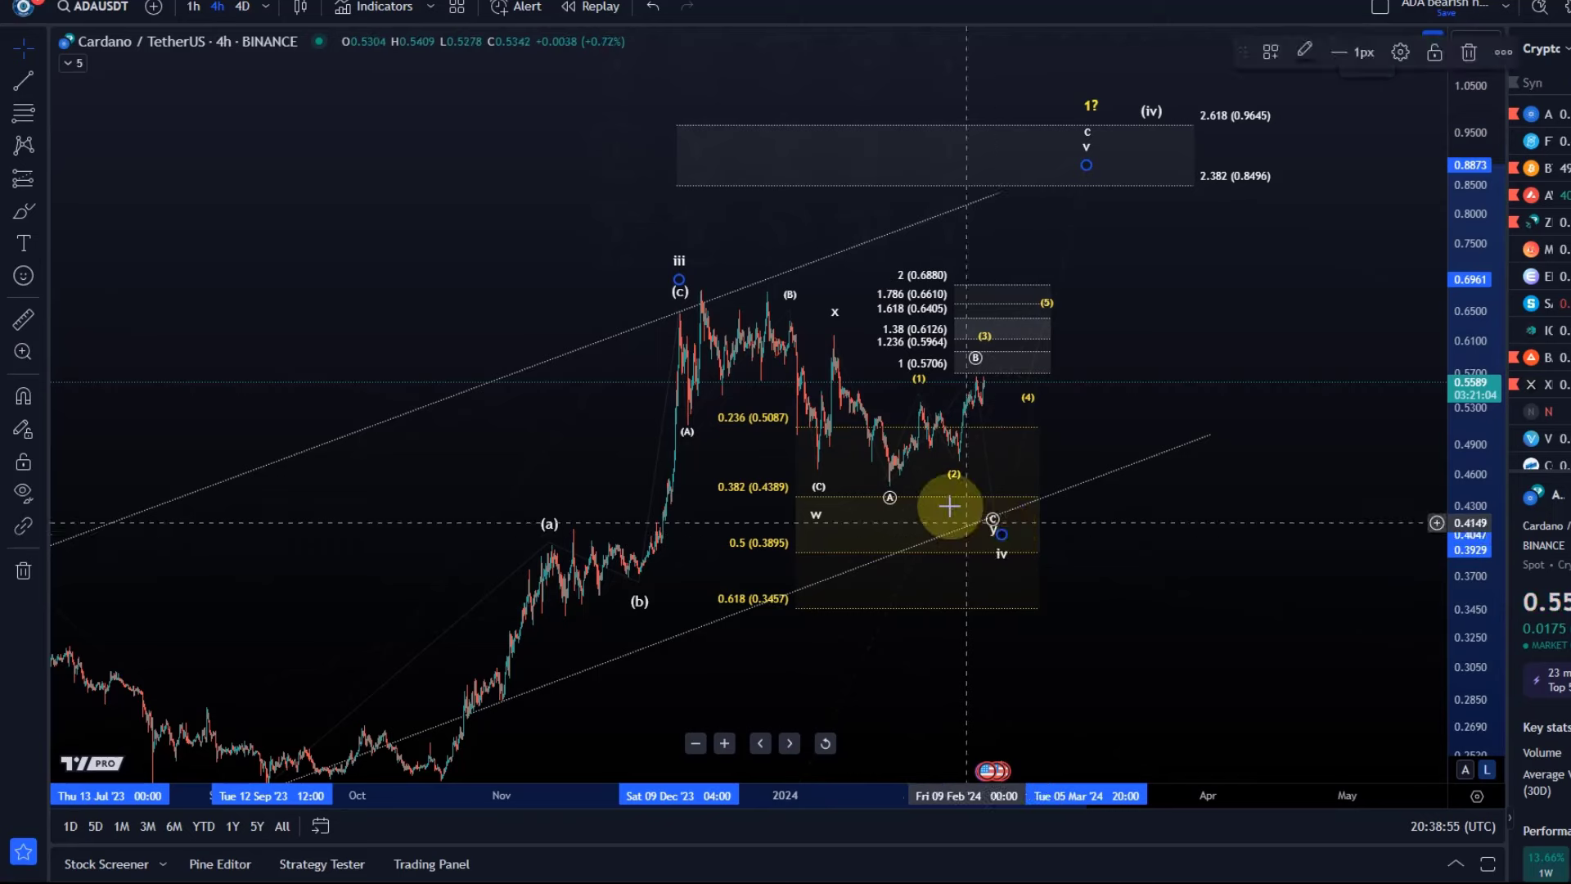
scroll(960, 519, up, 2)
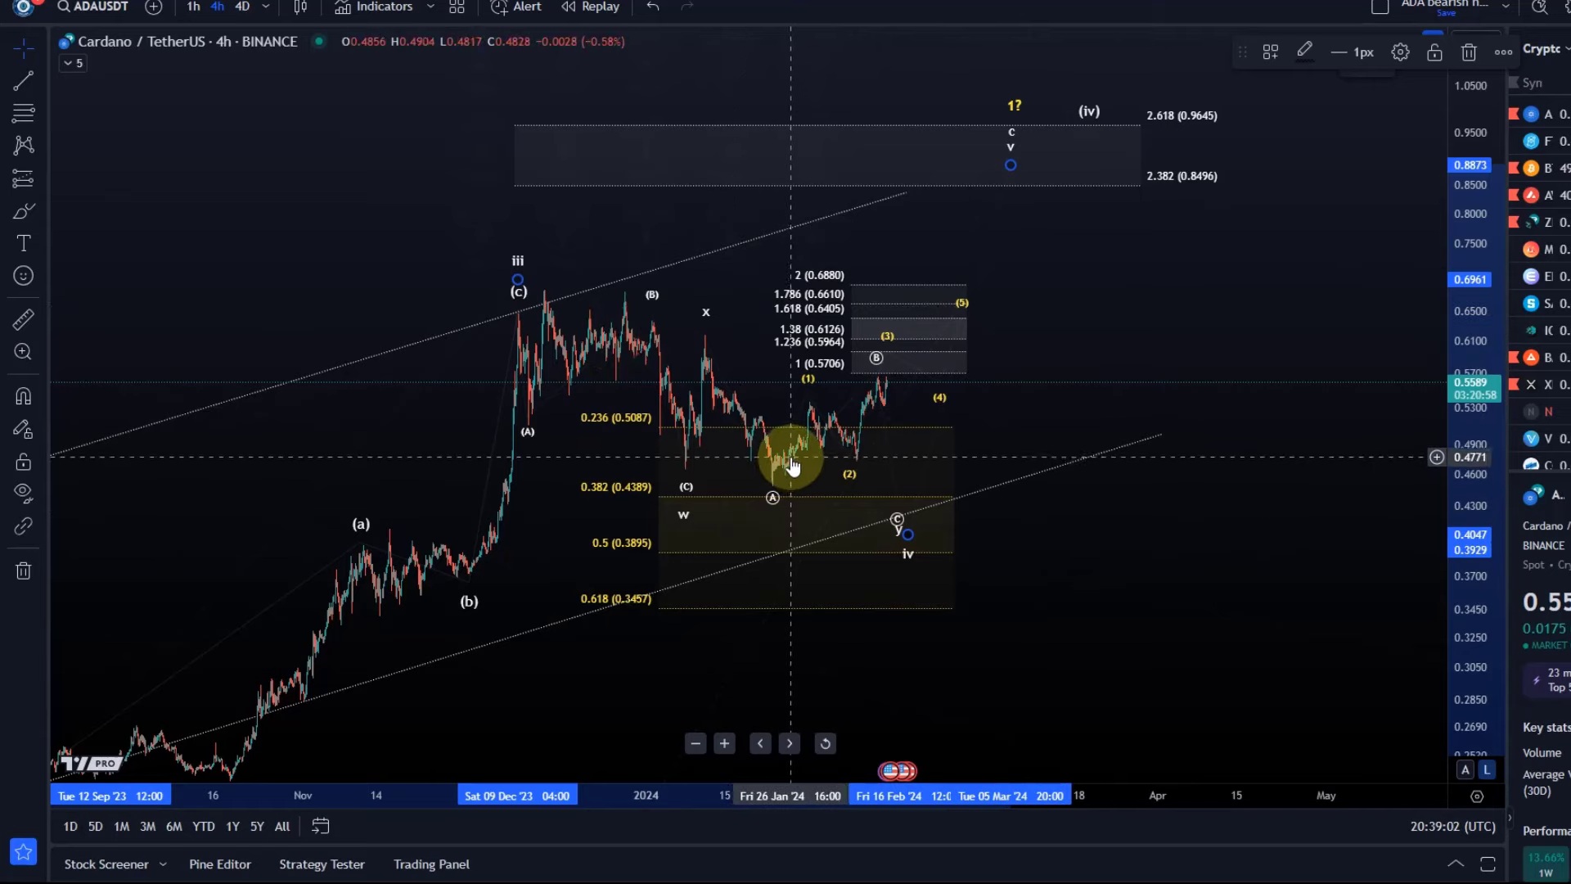
scroll(961, 515, up, 2)
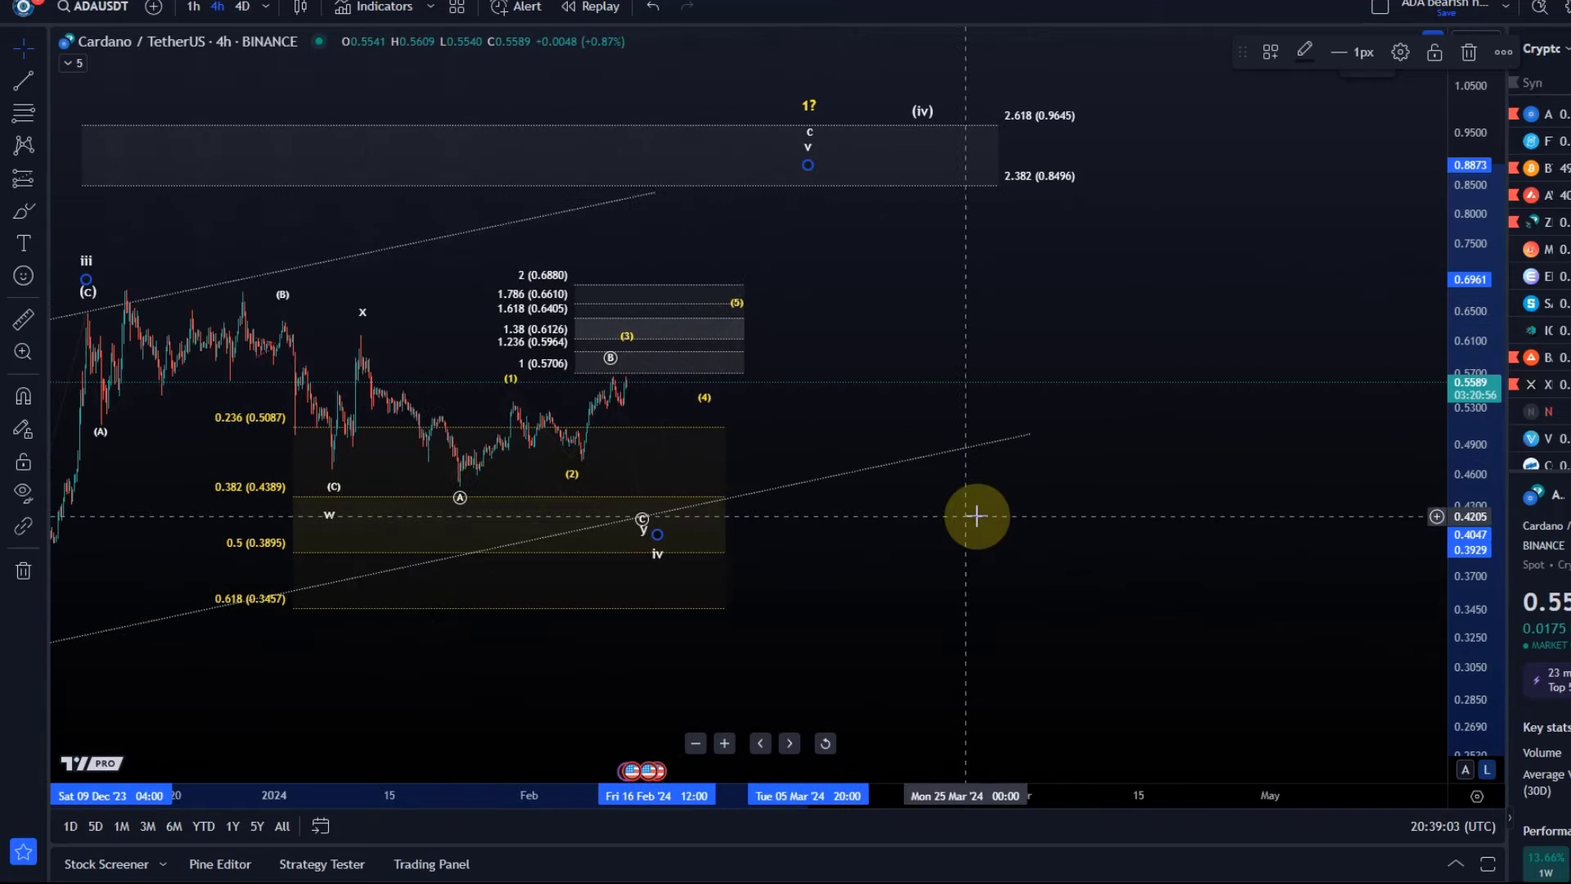
right_click(918, 536)
click(1384, 604)
click(652, 7)
drag(1136, 549, 1351, 526)
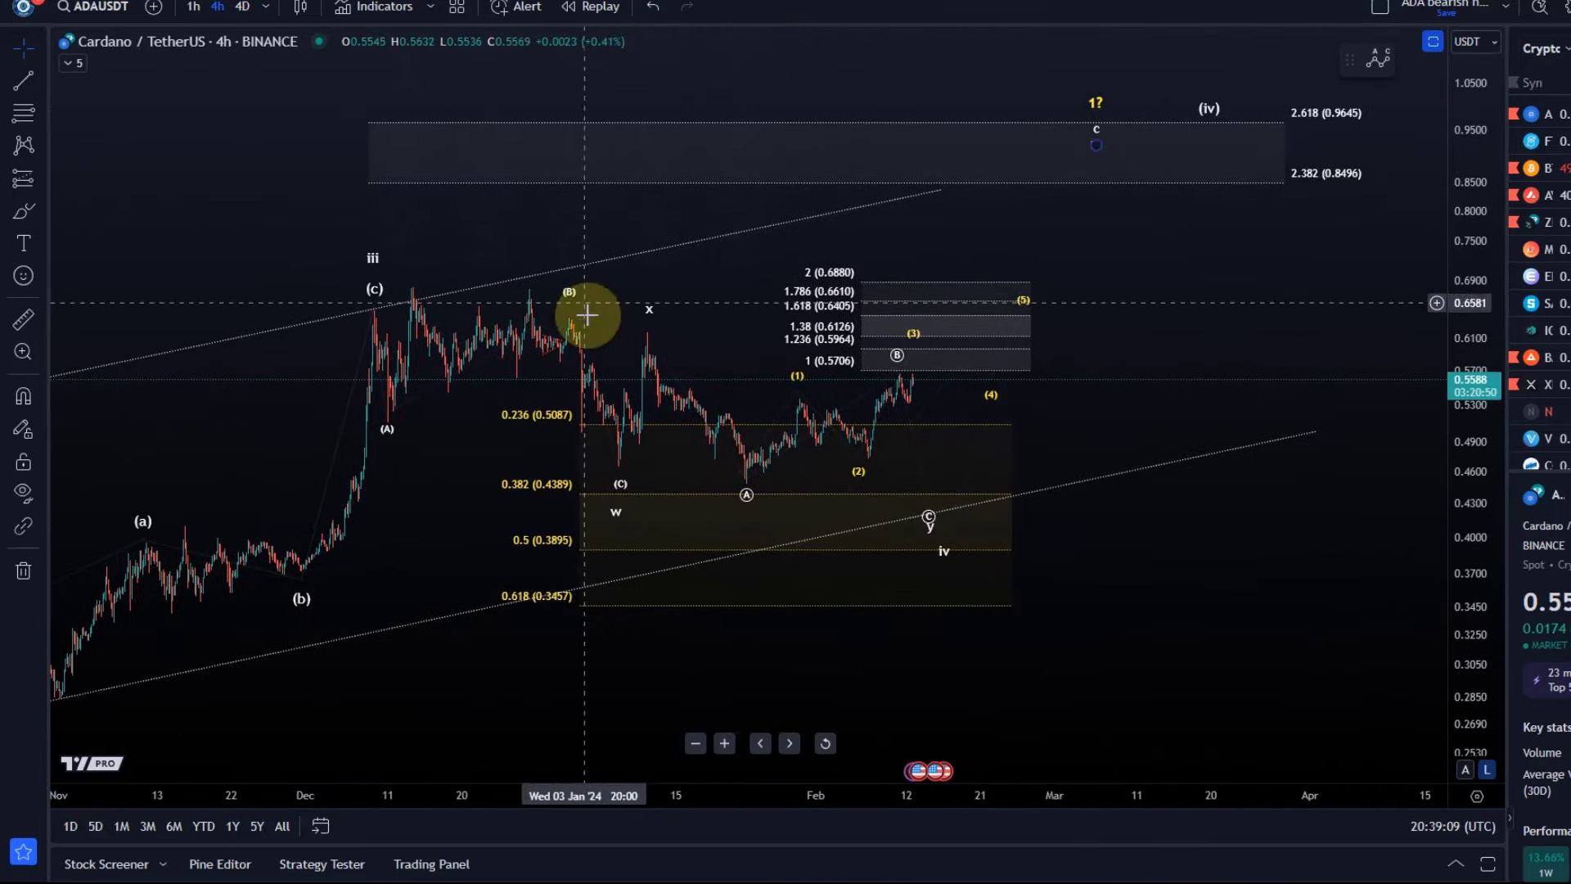
click(880, 434)
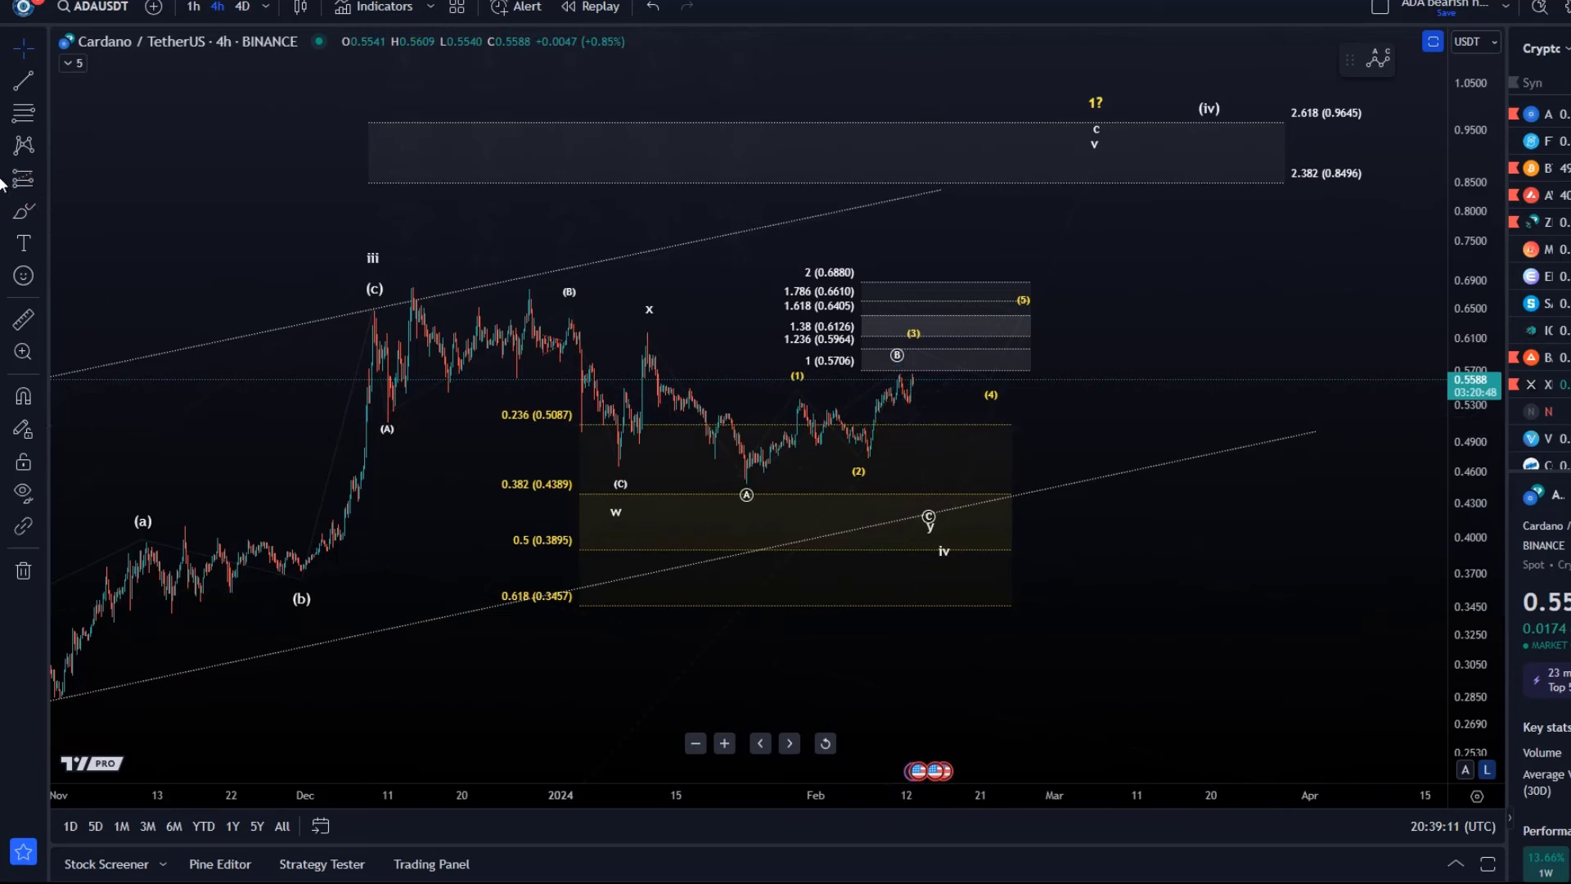
- Draw red Brush strokes from the (c) peak to (C), x, B and the lower trendline
click(22, 216)
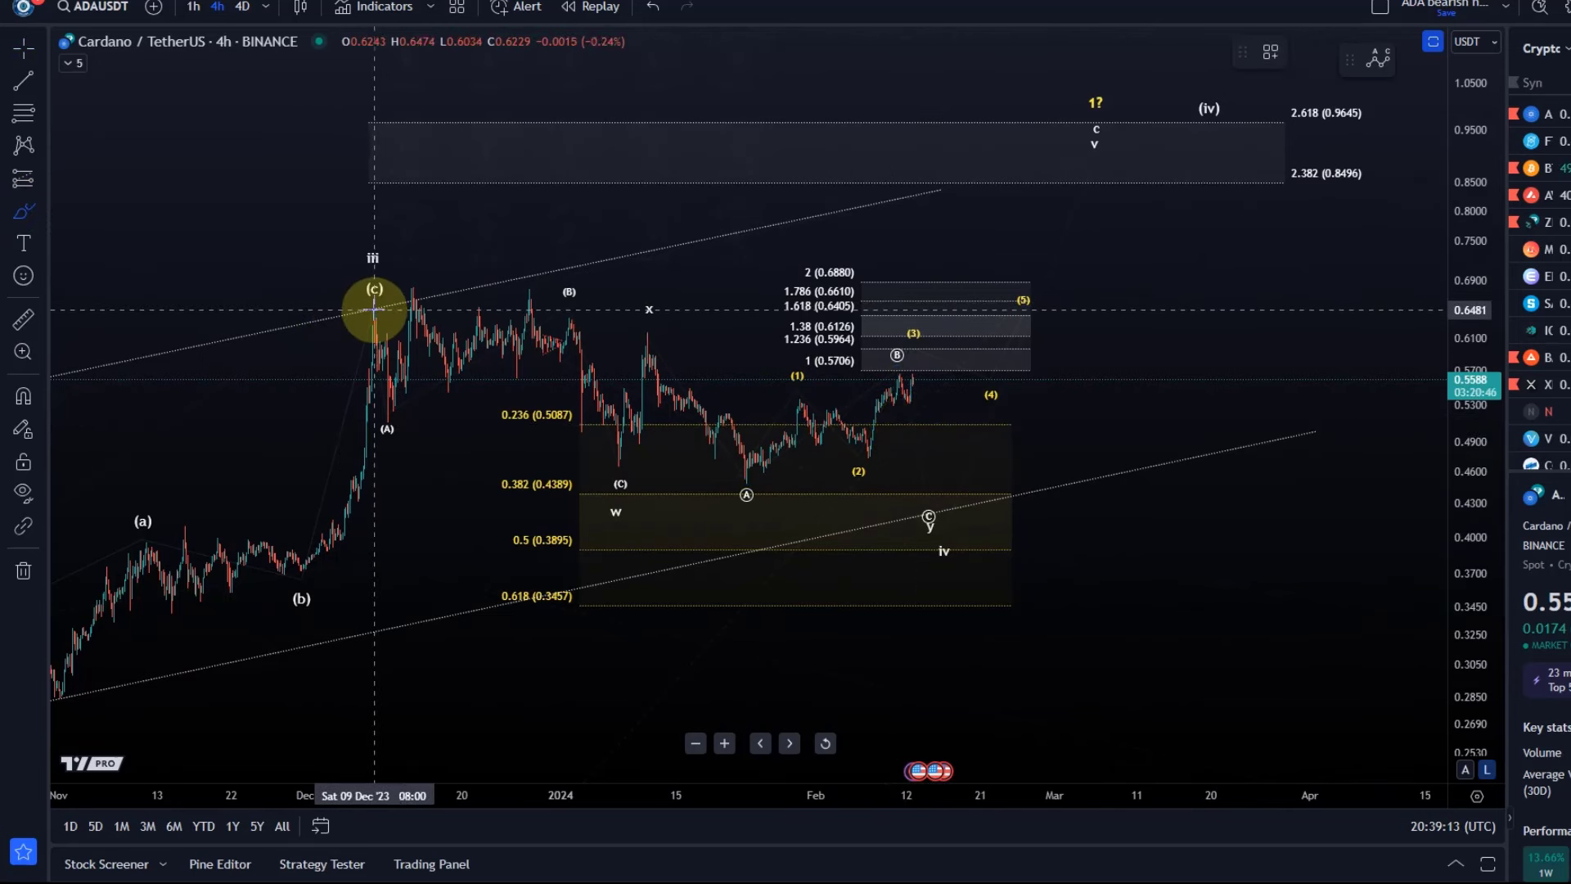
mouse_move(373, 309)
mouse_down()
mouse_move(617, 481)
mouse_move(653, 329)
mouse_move(764, 369)
mouse_move(947, 496)
mouse_up()
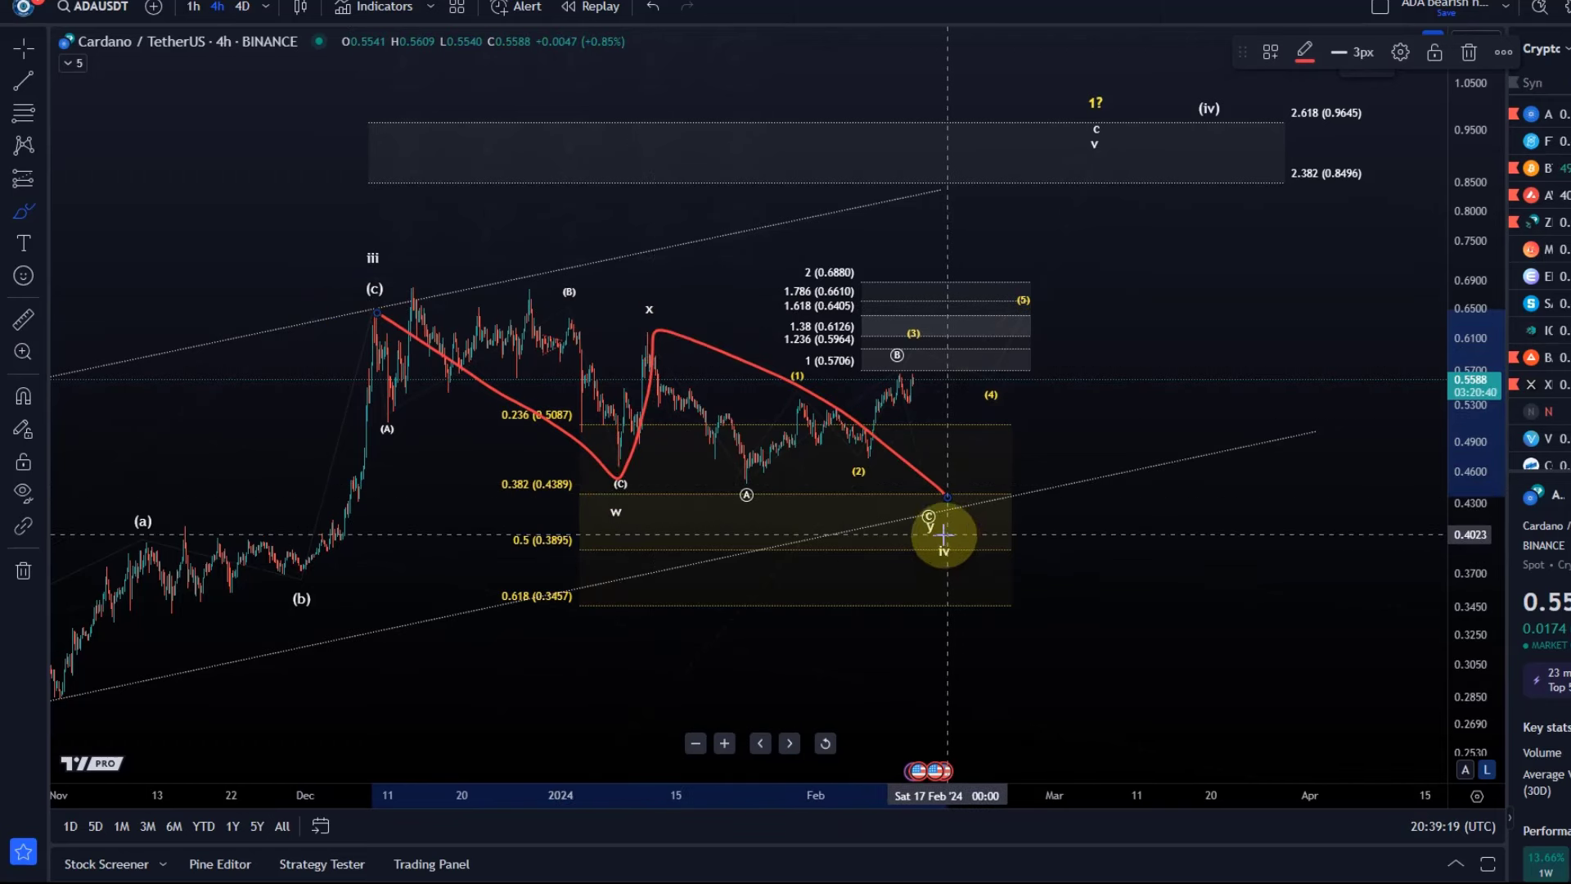
mouse_move(647, 332)
mouse_down()
mouse_move(754, 470)
mouse_move(783, 478)
mouse_move(880, 387)
mouse_move(925, 370)
mouse_move(908, 370)
mouse_up()
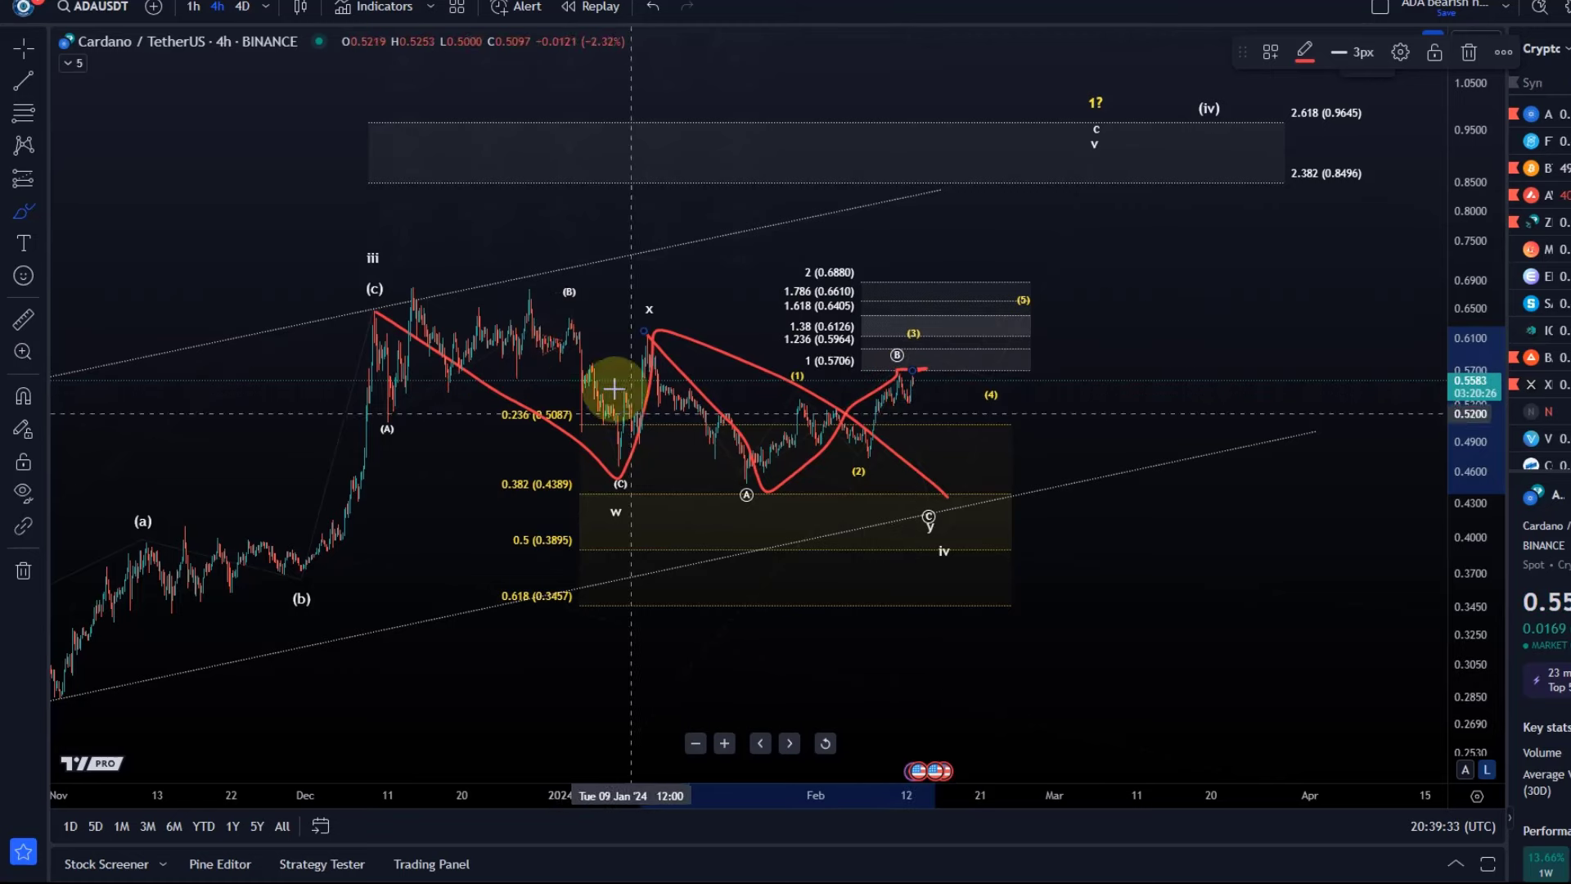
drag(901, 370, 949, 485)
click(771, 581)
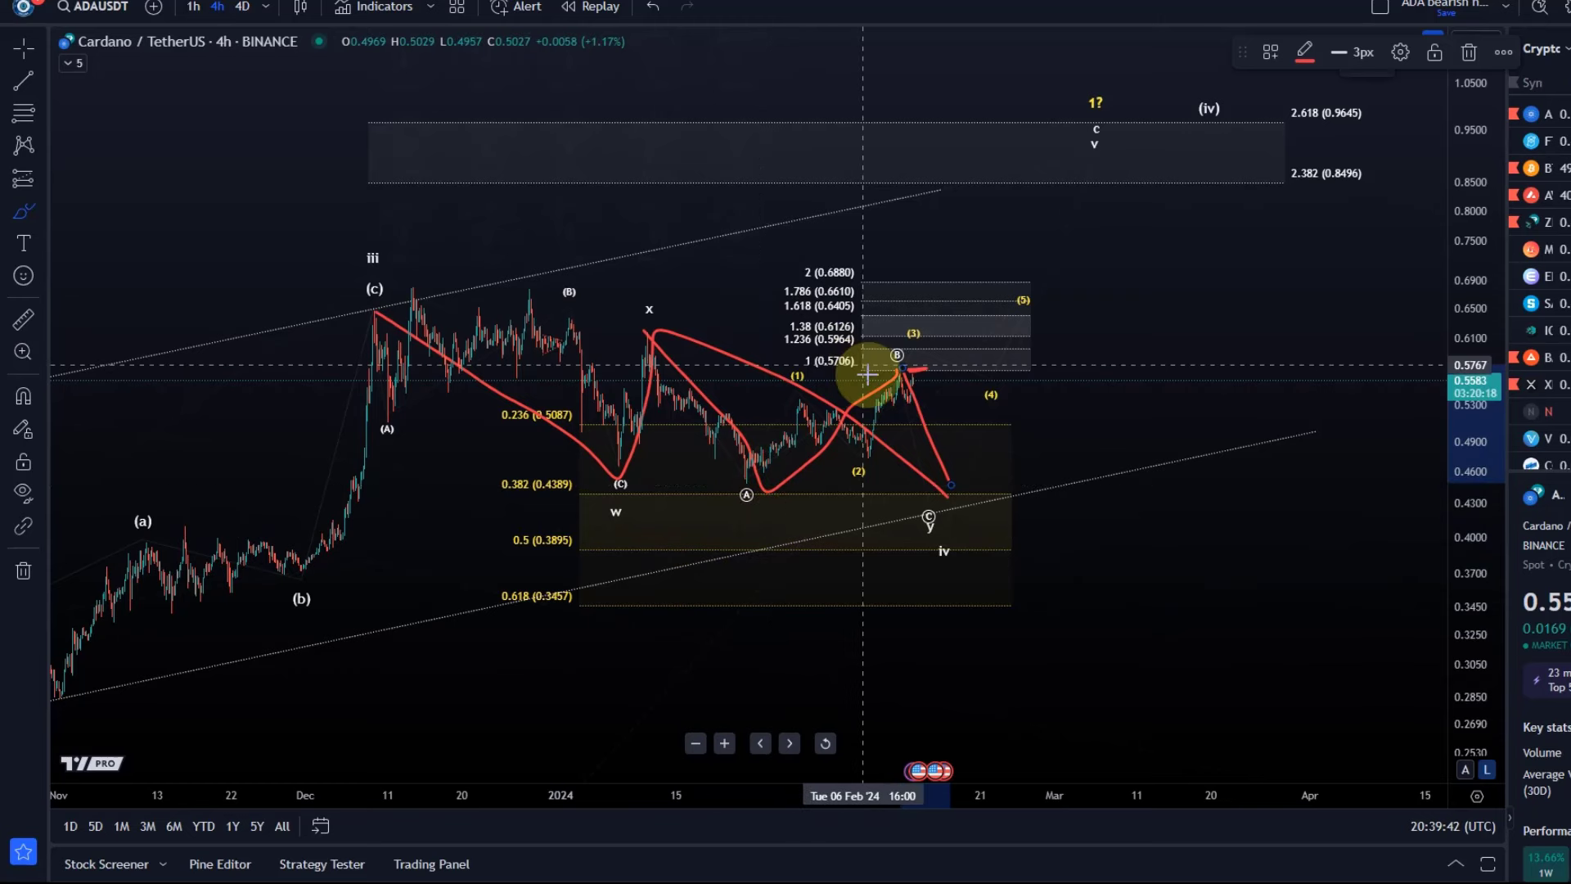
- Undo the old strokes and redraw a red line from the (c) peak near 0.667 to the (C) low near 0.46
click(652, 10)
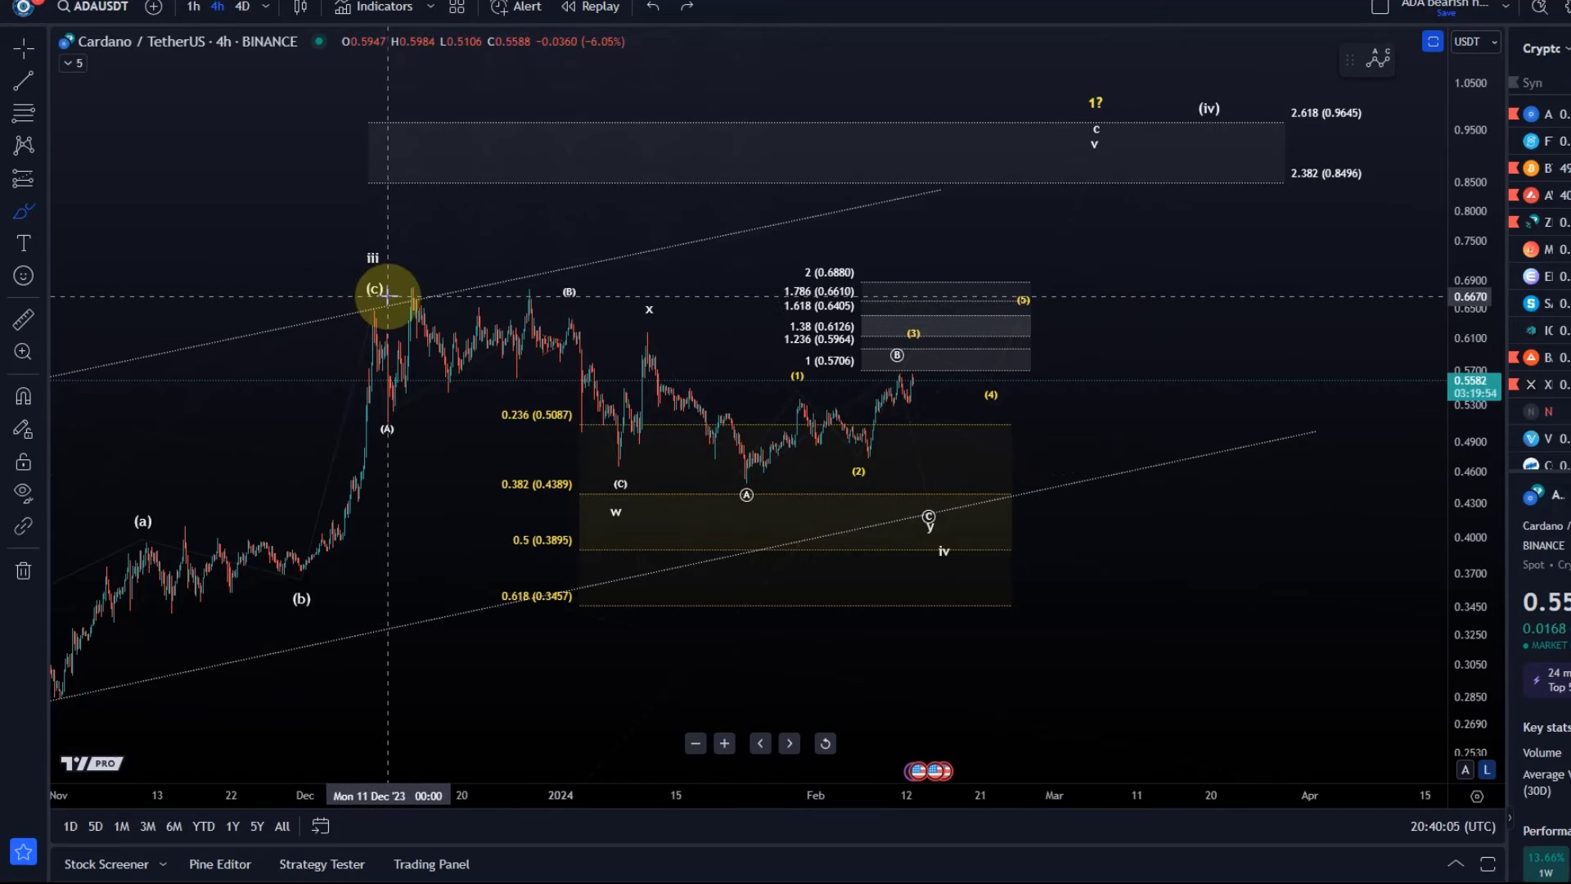
mouse_move(360, 292)
mouse_down()
mouse_move(551, 396)
mouse_move(622, 466)
mouse_up()
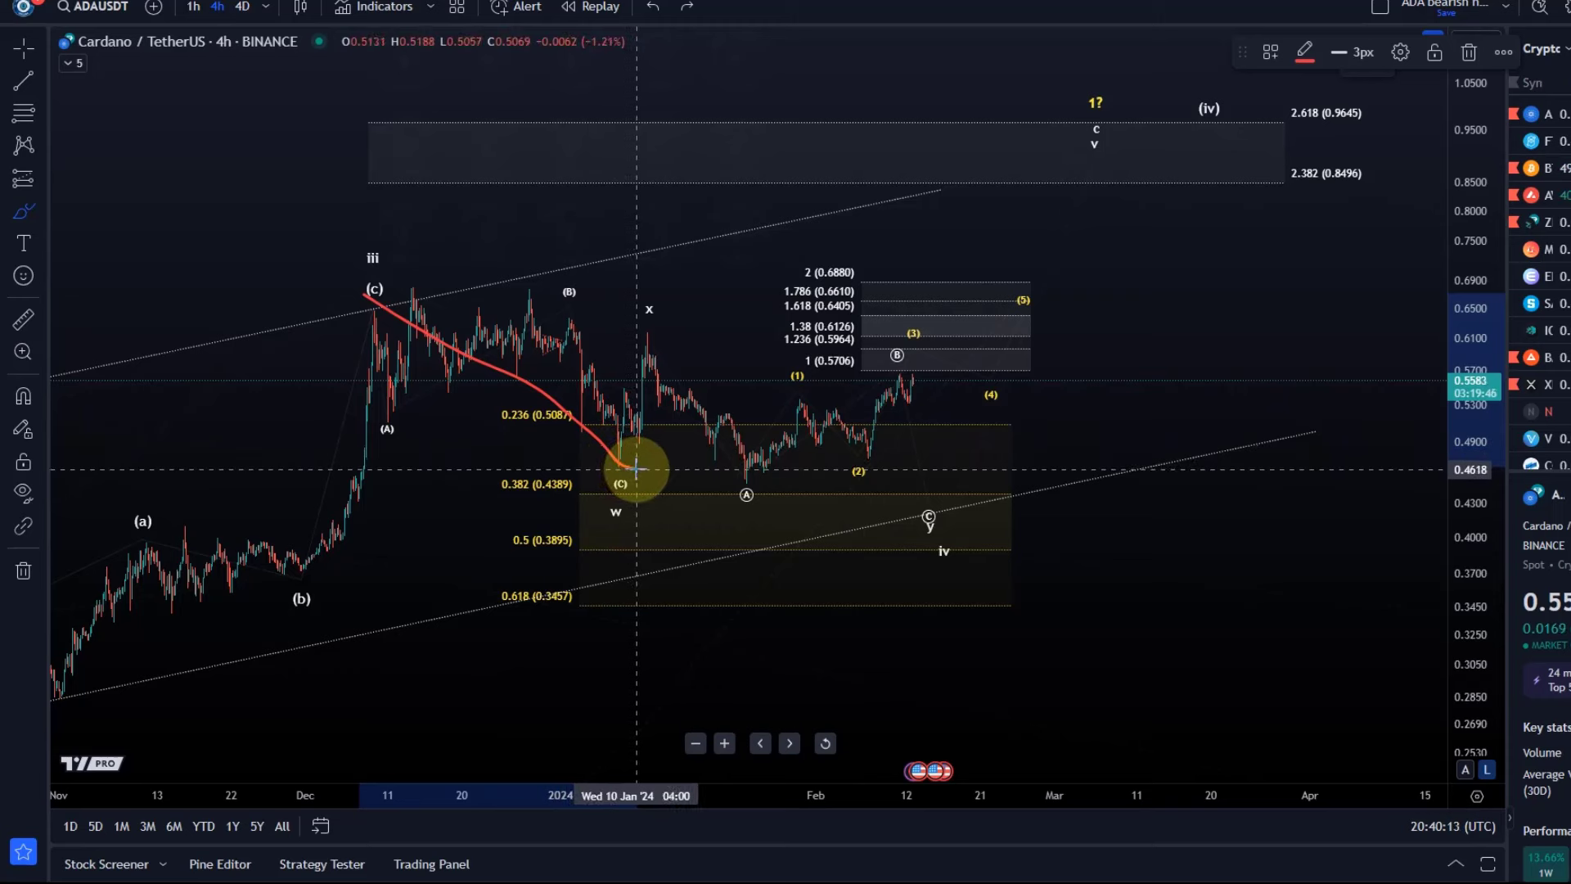
- Sketch an A label and a rising A-B-C projection from (C) through x toward 2.618
mouse_move(568, 564)
mouse_down()
mouse_move(617, 507)
mouse_move(646, 550)
mouse_up()
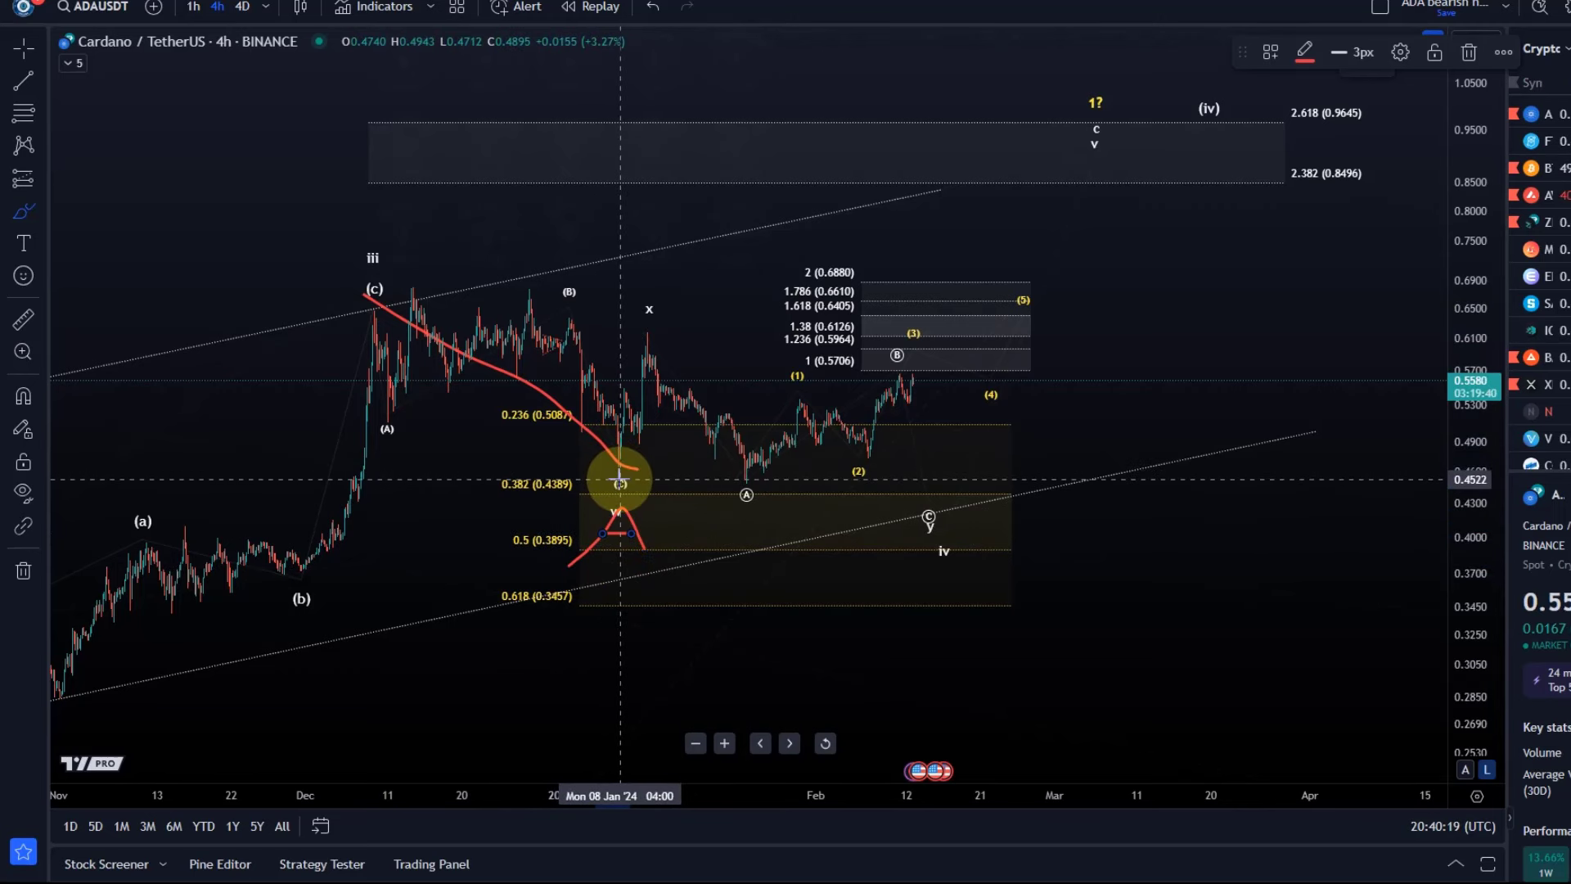
mouse_move(622, 482)
mouse_down()
mouse_move(617, 379)
mouse_move(642, 327)
mouse_move(747, 481)
mouse_move(852, 432)
mouse_move(937, 332)
mouse_move(991, 352)
mouse_move(1019, 390)
mouse_move(1063, 341)
mouse_move(1014, 355)
mouse_move(1056, 321)
mouse_move(1078, 342)
mouse_move(1056, 242)
mouse_move(1116, 231)
mouse_move(1115, 267)
mouse_move(1063, 314)
mouse_move(1133, 474)
mouse_move(1109, 488)
mouse_move(1172, 527)
mouse_up()
drag(1157, 467, 1246, 258)
drag(1275, 193, 1322, 86)
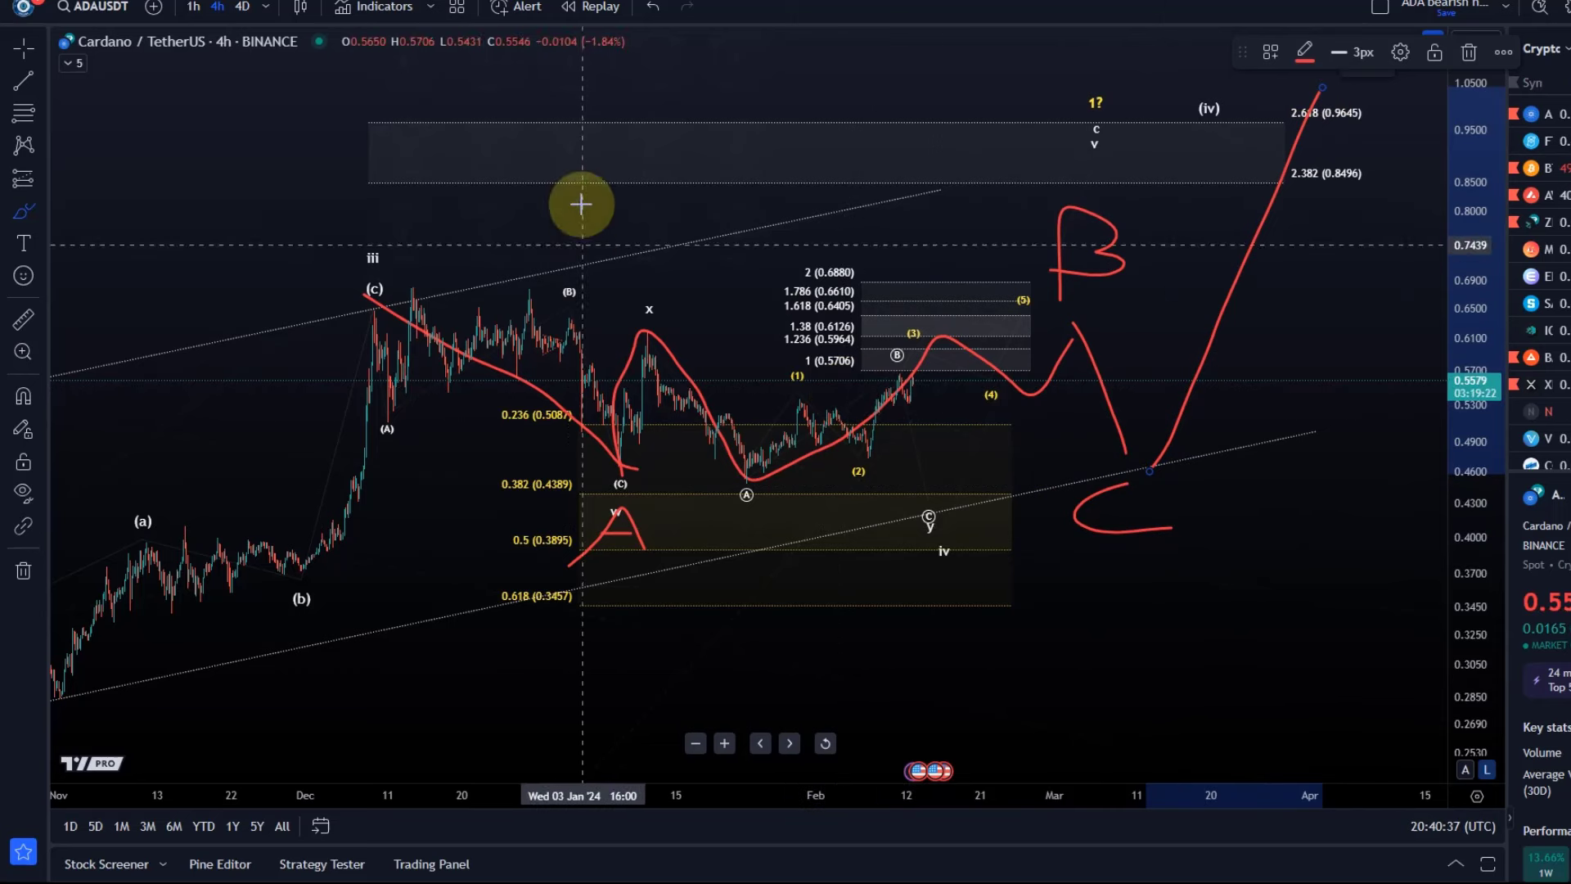
- Undo the projection, wave path and (c)-to-(C) freehand strokes
click(652, 8)
click(653, 10)
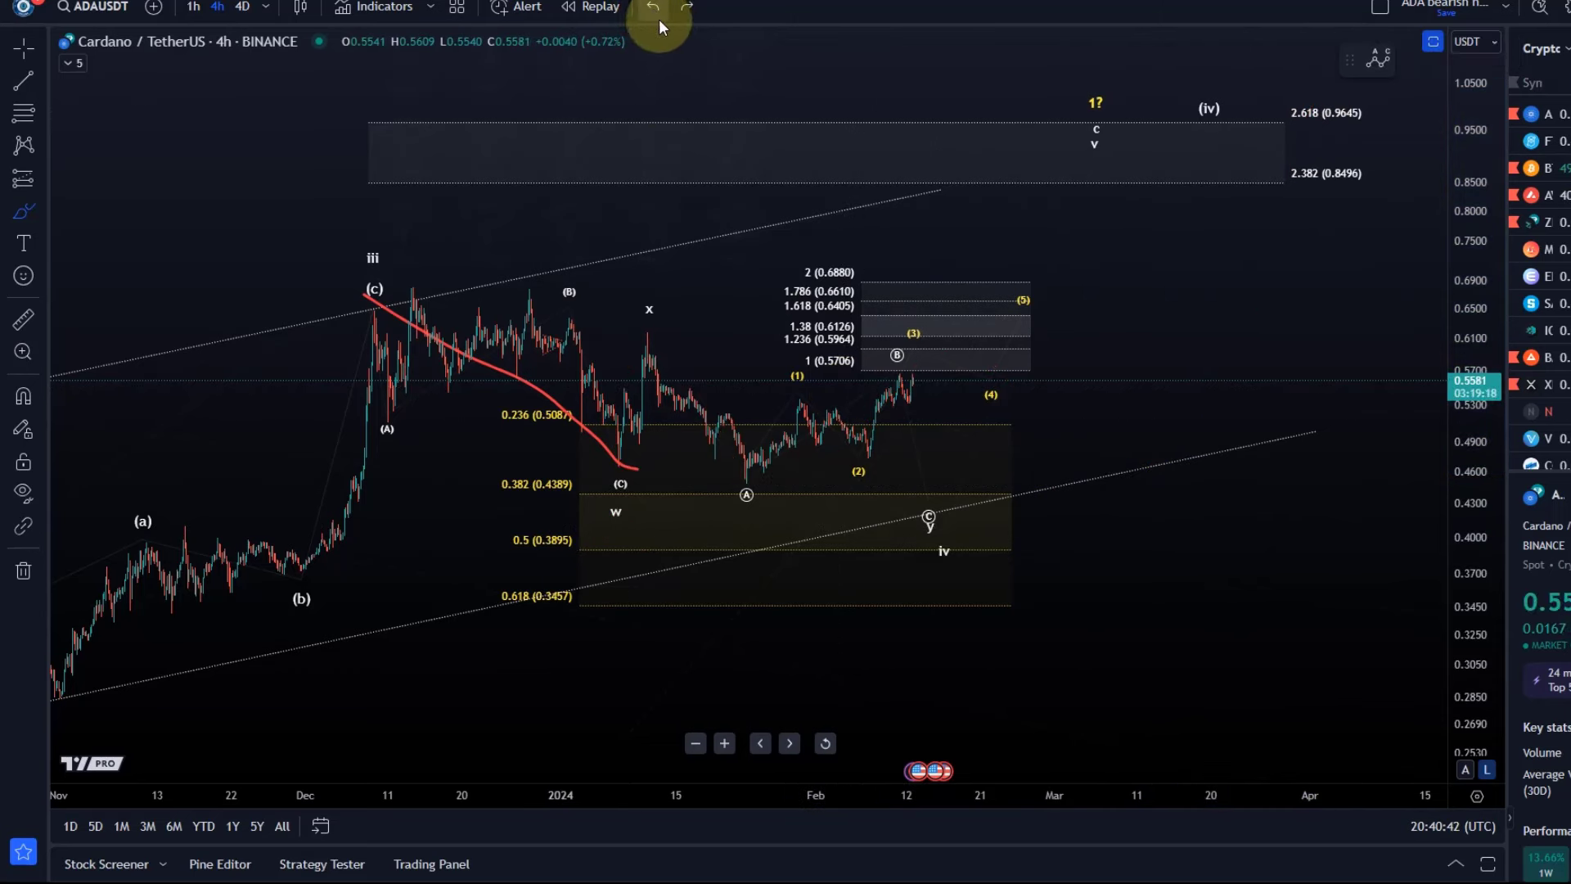
click(655, 10)
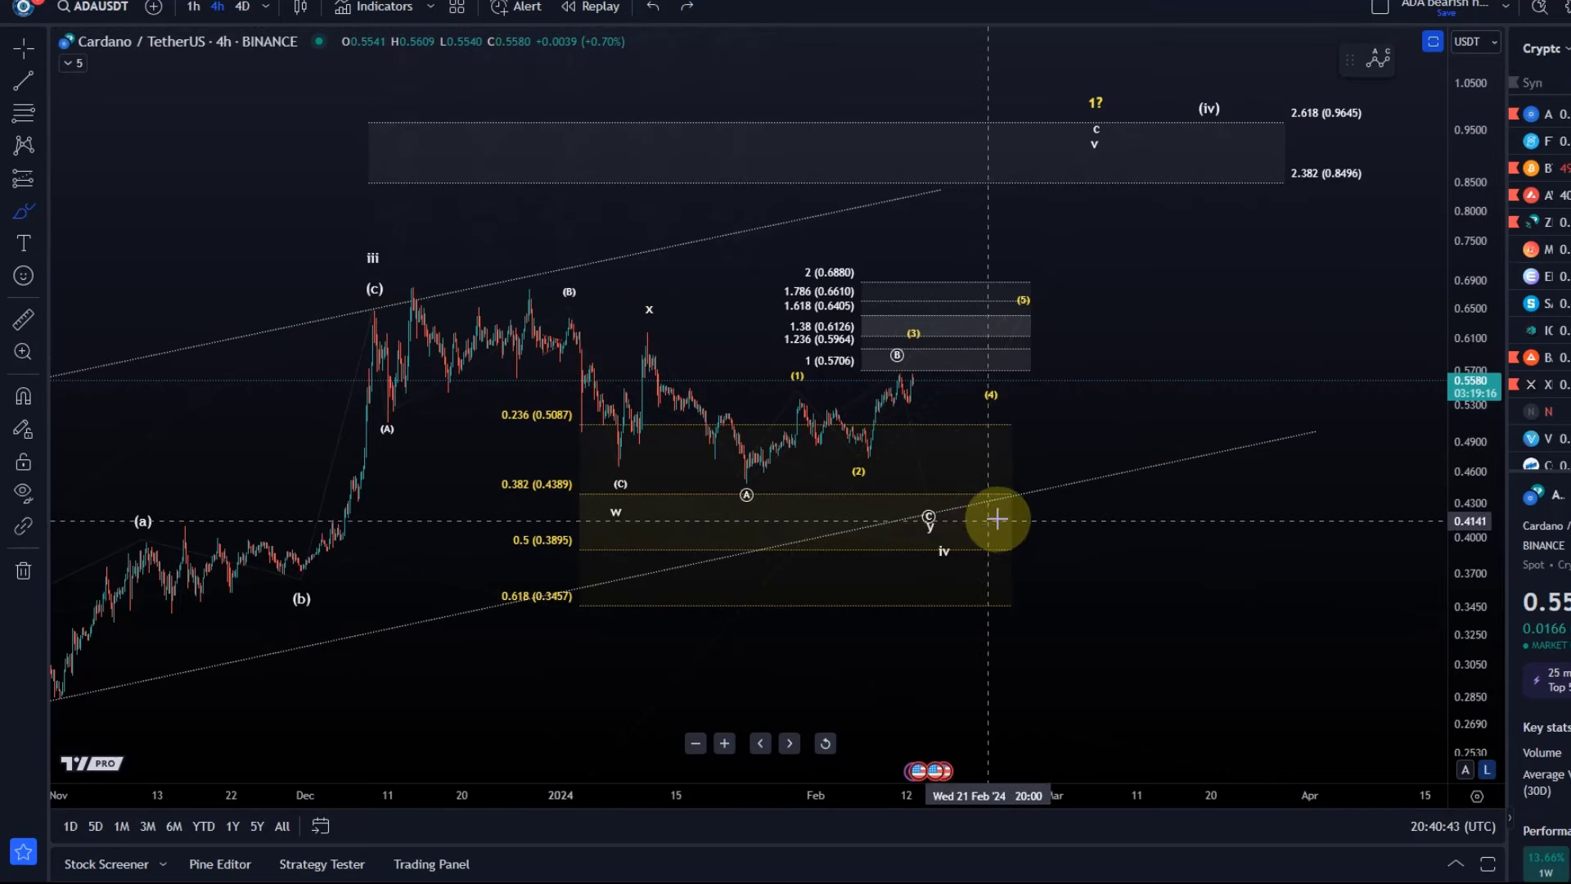
- Leave the Brush, test-move the iv point, then zoom and pan onto the recent (1)–(5) waves
key(Escape)
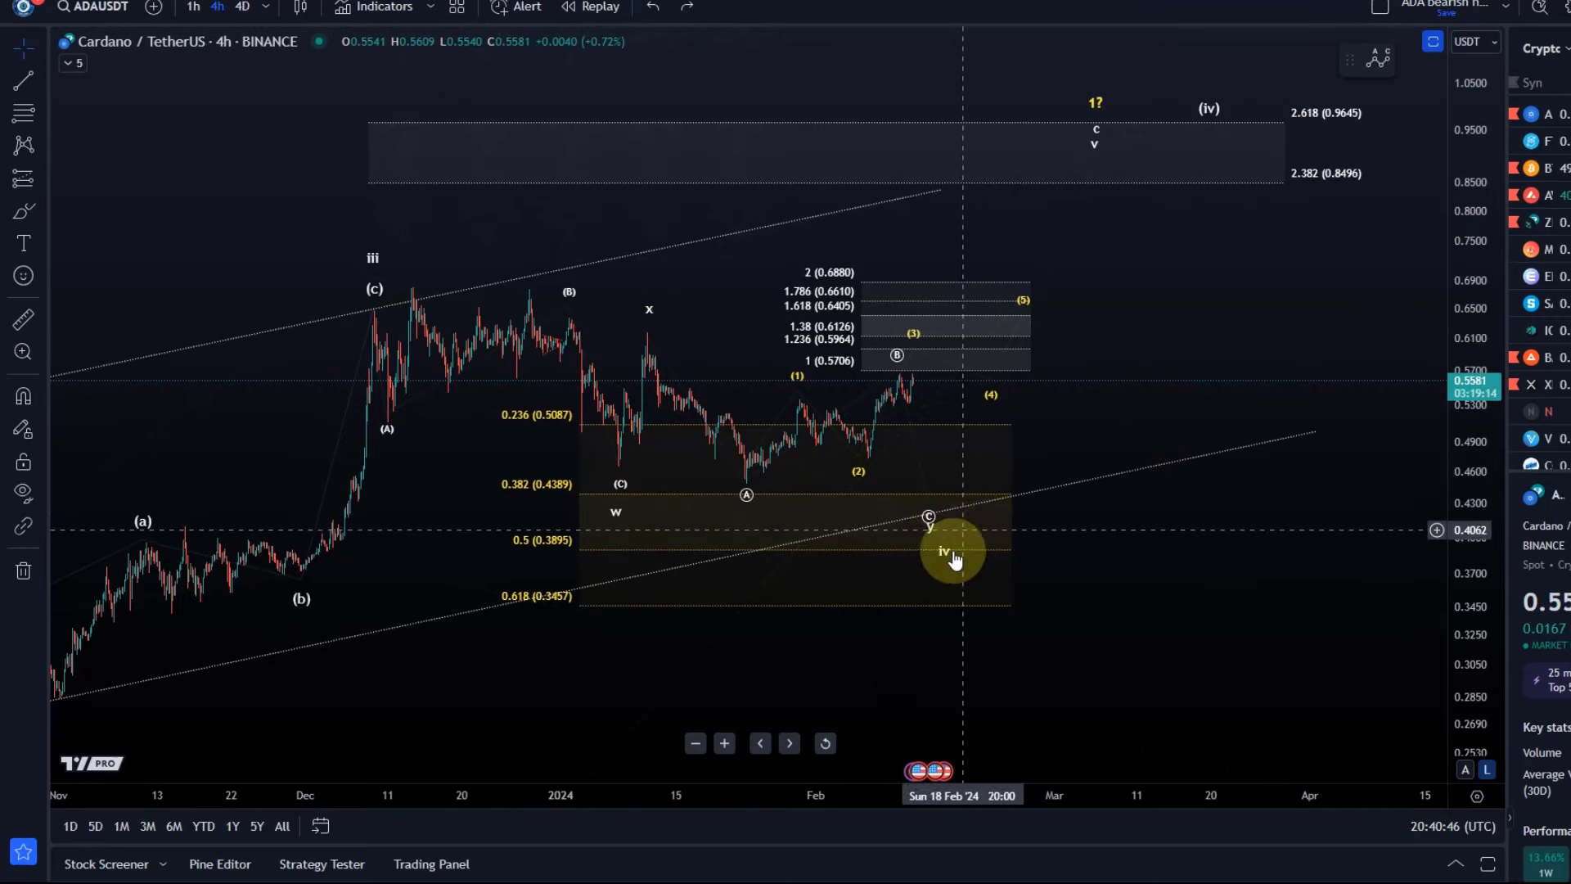
mouse_move(945, 563)
mouse_down()
mouse_move(701, 516)
mouse_move(933, 546)
mouse_up()
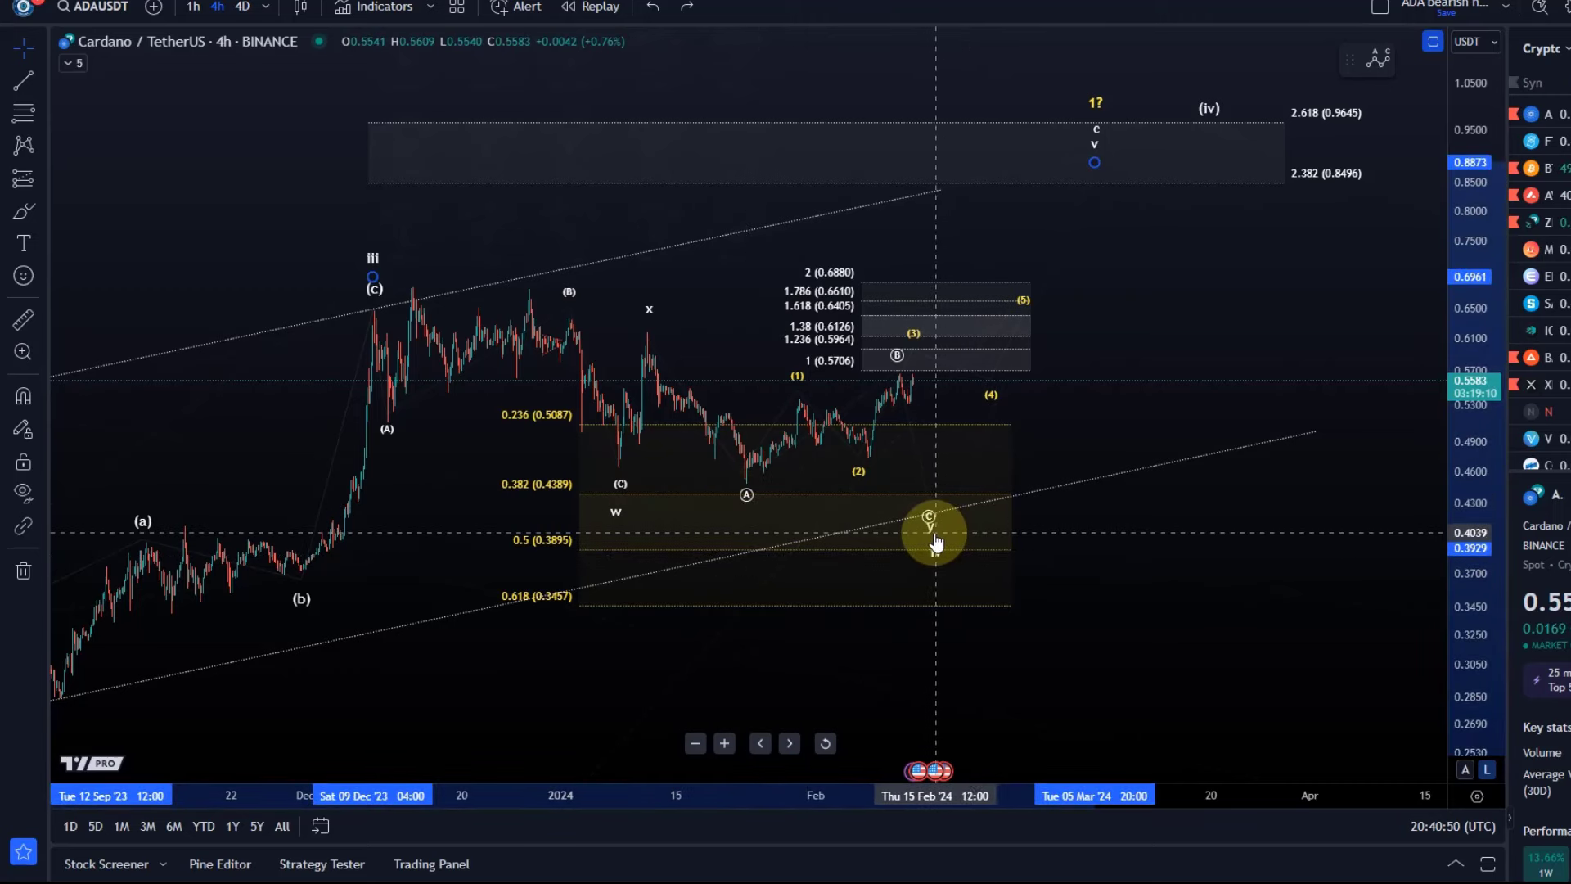
right_click(940, 578)
scroll(1132, 277, up, 5)
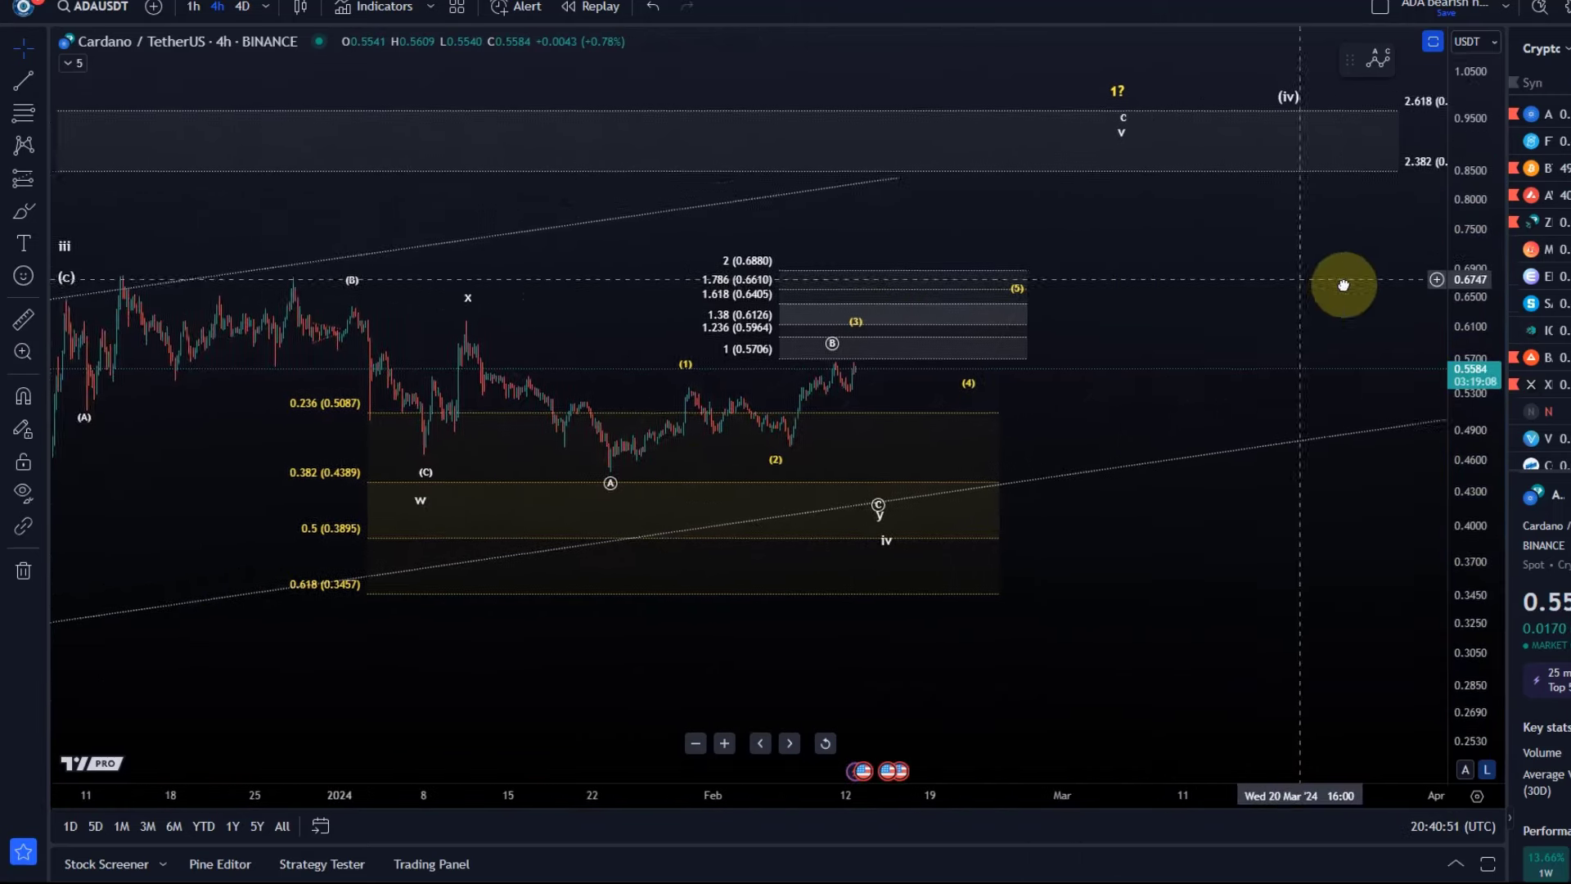
scroll(1291, 302, right, 5)
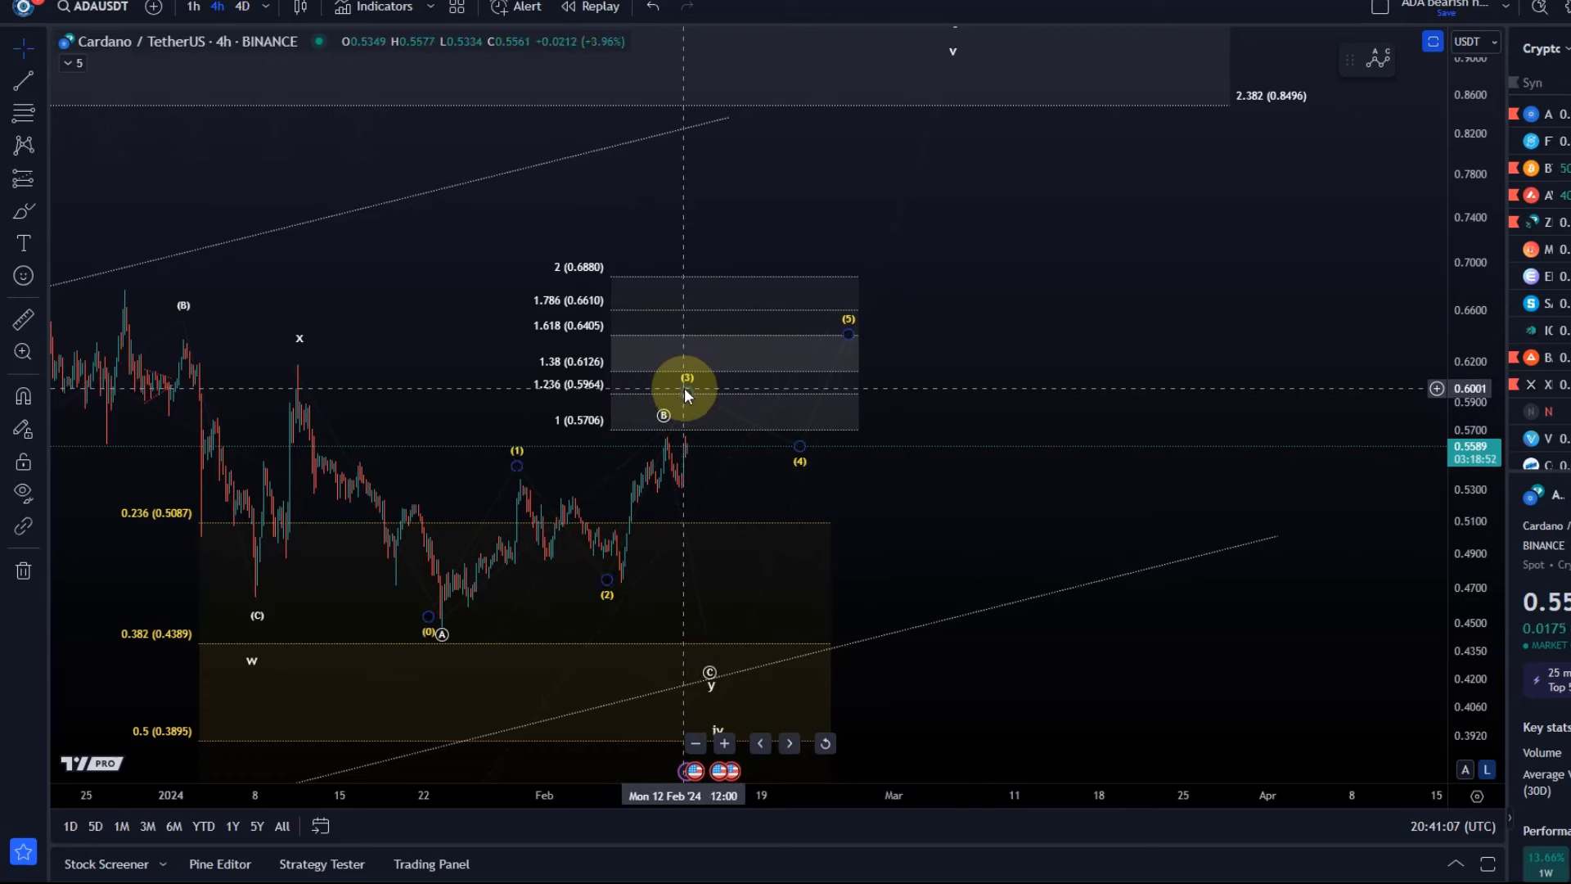
- Drag wave point (3) up to about 0.60, between the 1.236 and 1.38 extensions
drag(686, 388, 718, 388)
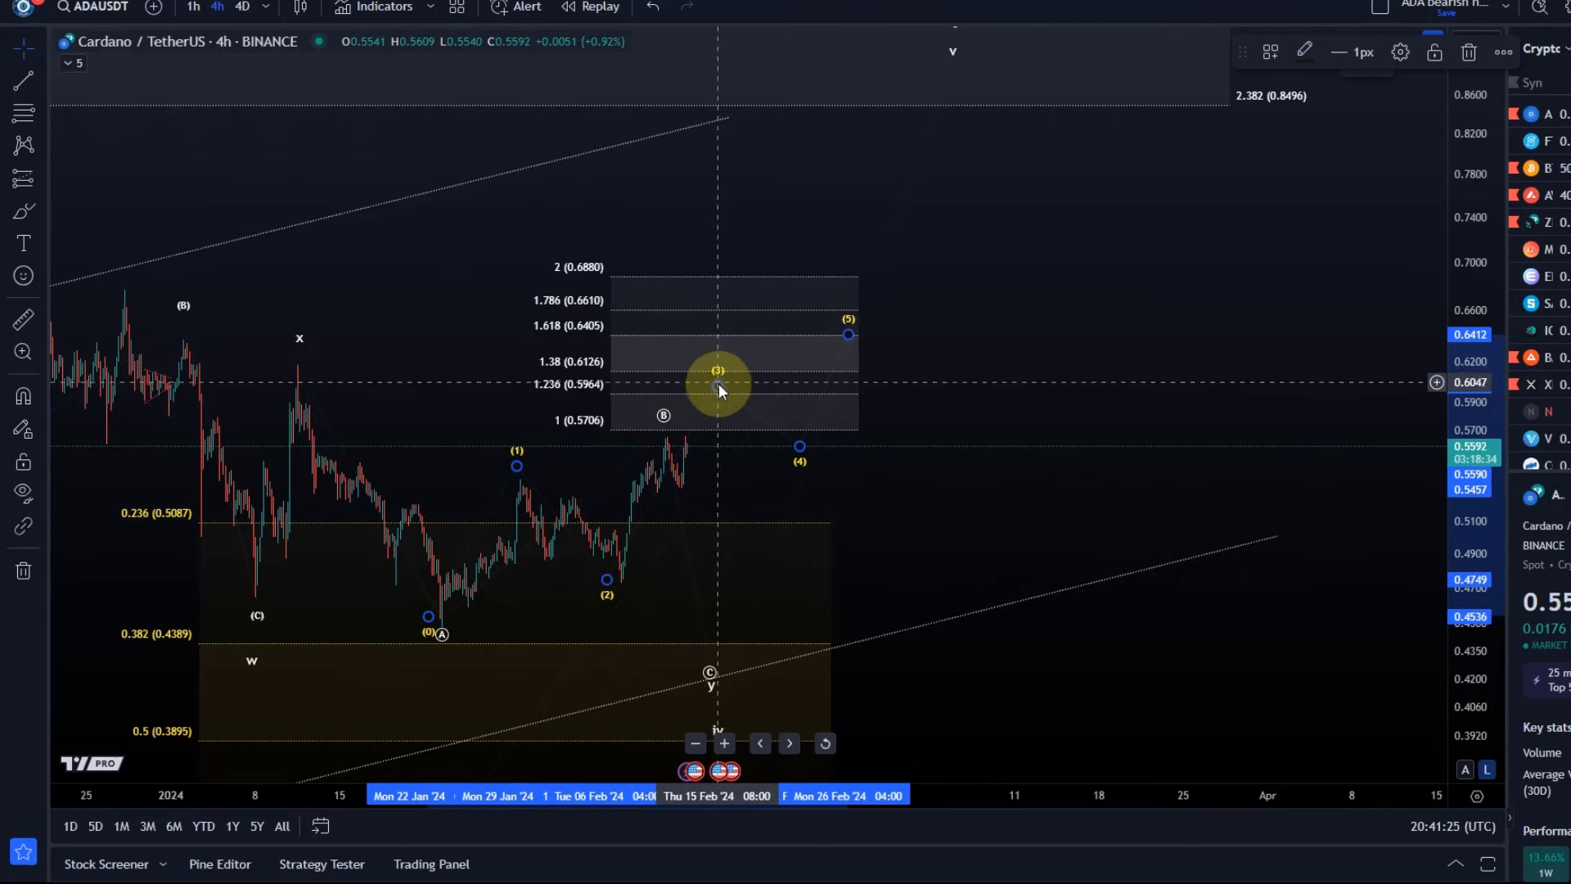
drag(721, 386, 704, 384)
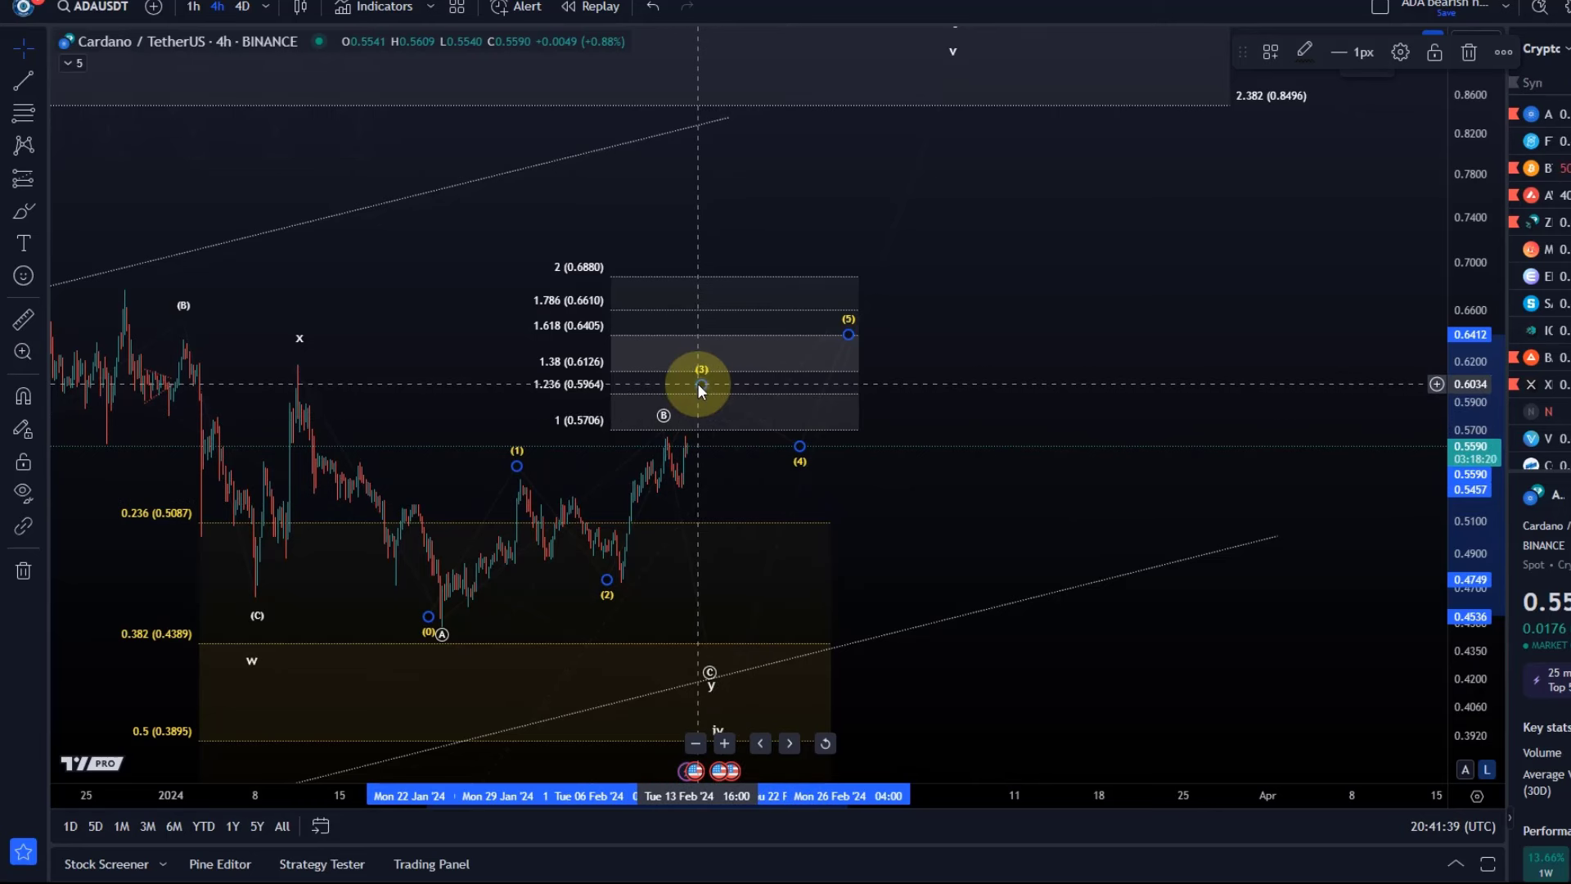
mouse_move(700, 391)
mouse_down()
mouse_move(692, 351)
mouse_move(702, 376)
mouse_up()
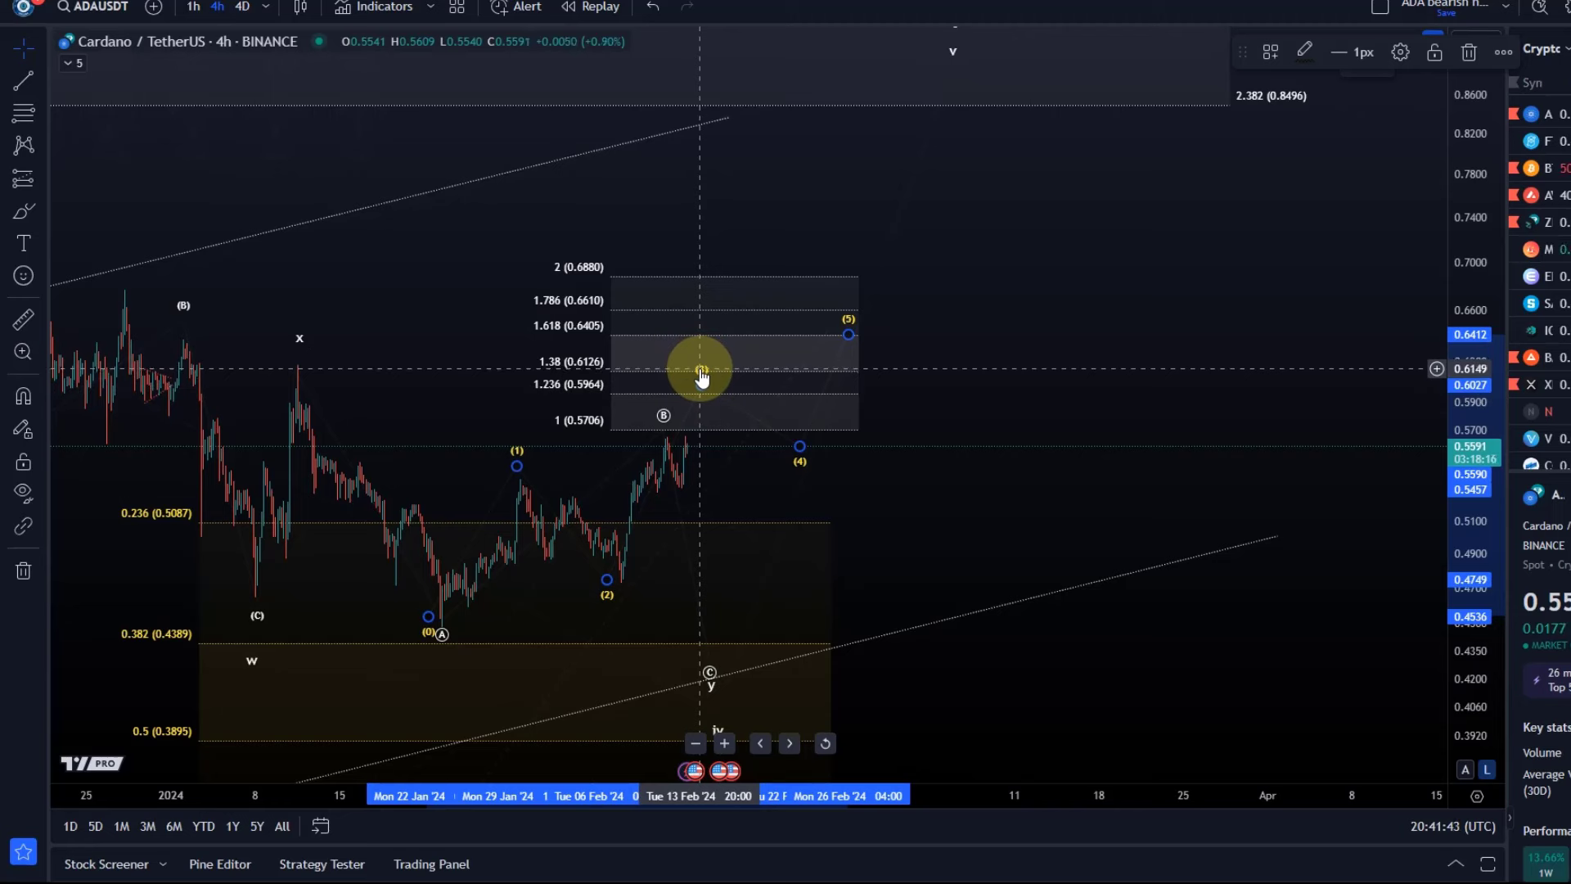
click(853, 328)
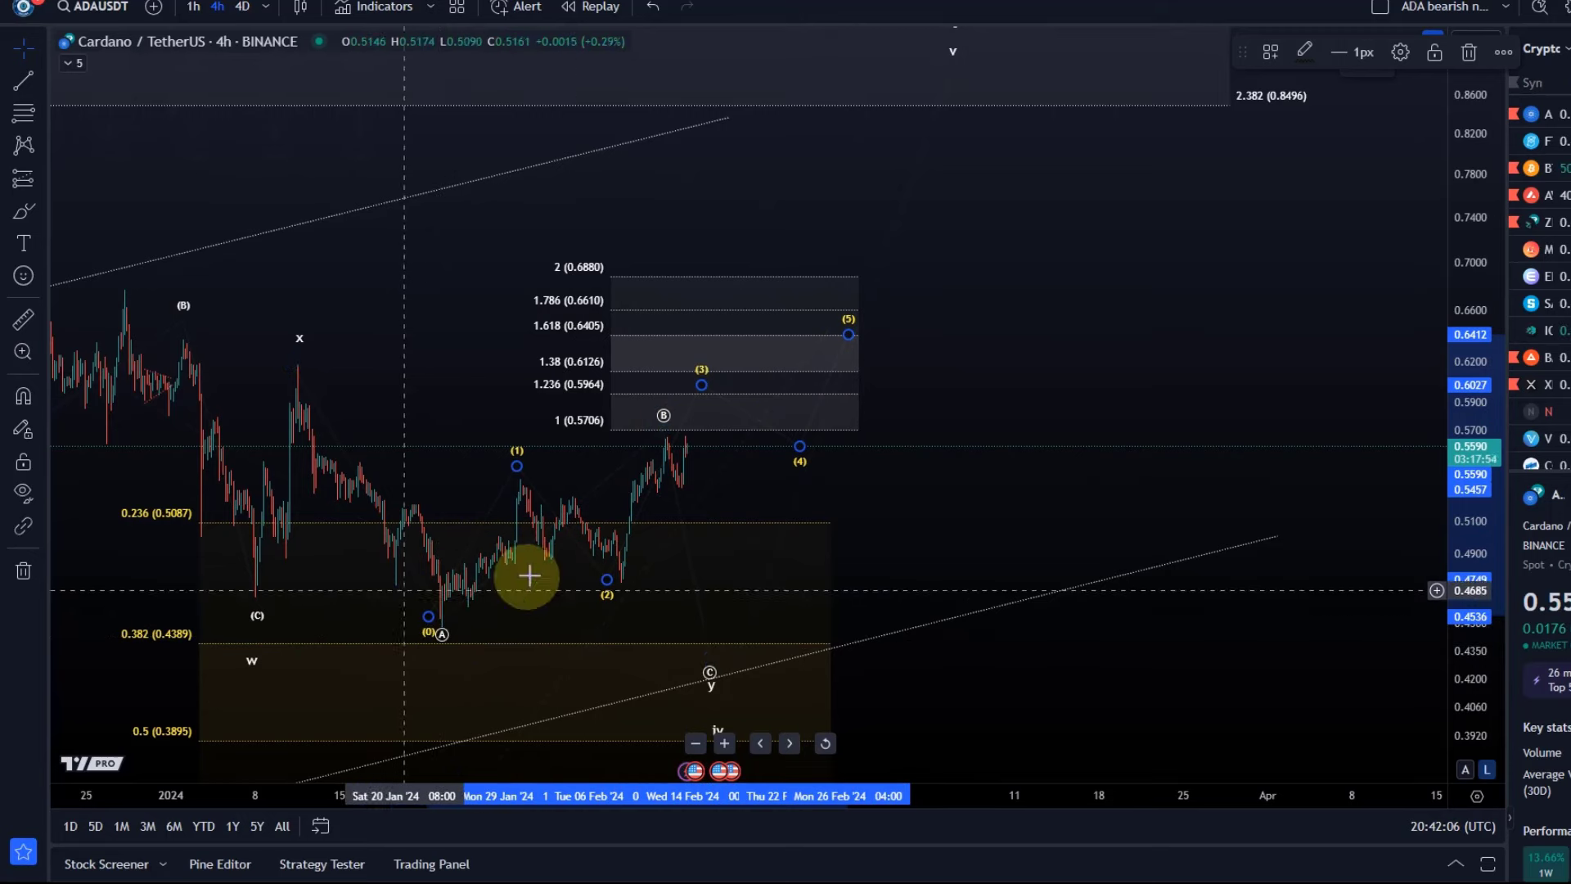
- Zoom, pan and stretch the price axis to close in on the January–February A-to-B candles
right_click(736, 416)
click(792, 260)
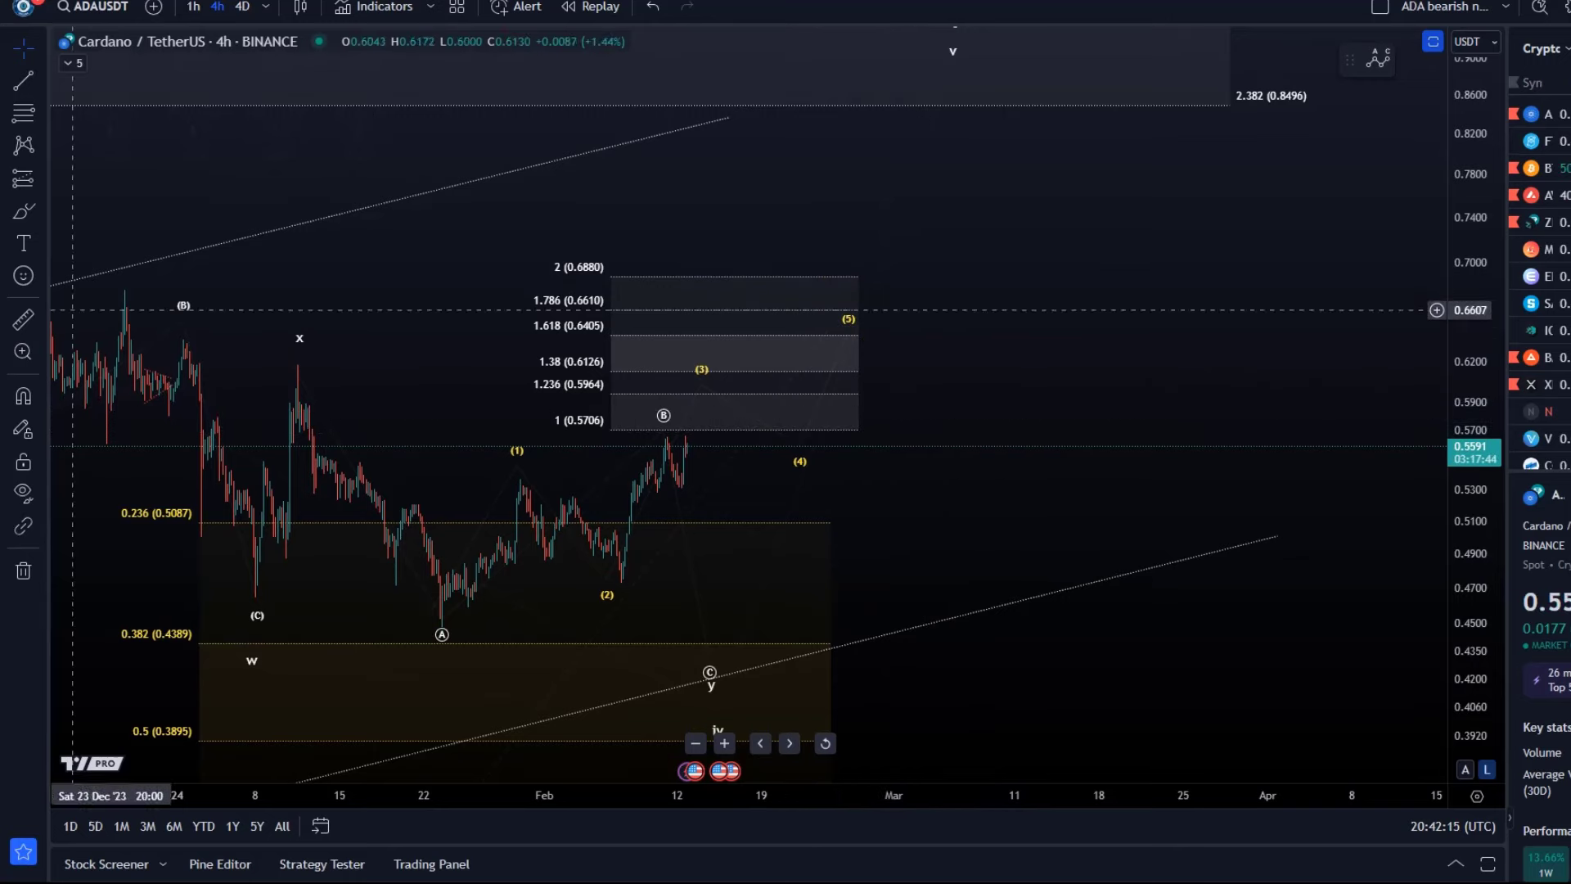
scroll(810, 336, up, 3)
right_click(761, 336)
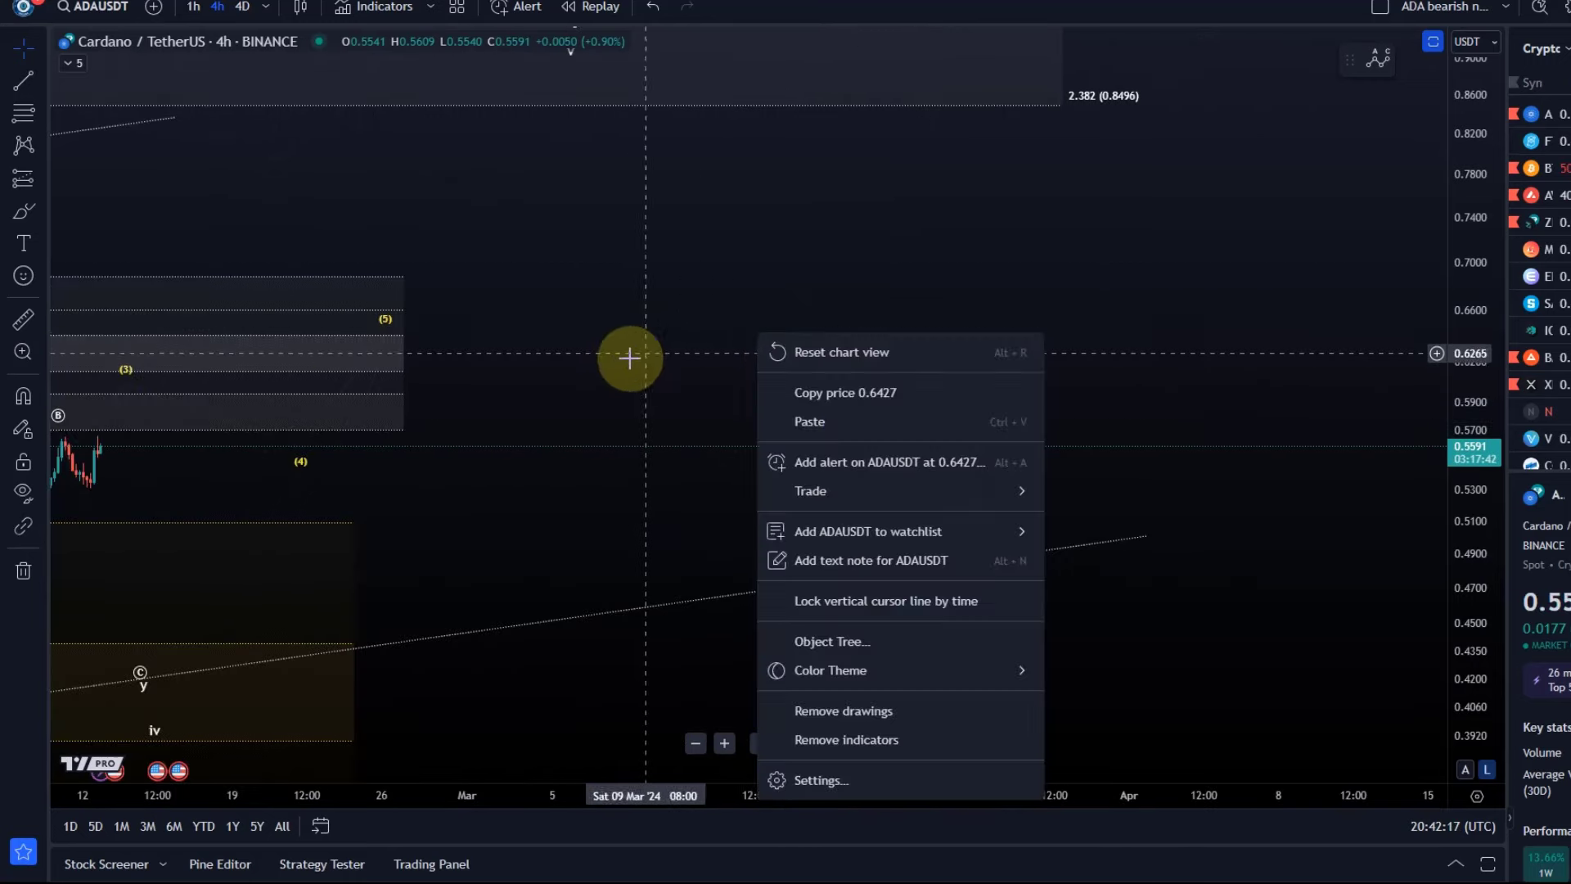
drag(635, 354, 1460, 353)
scroll(1154, 305, up, 2)
drag(1154, 305, 951, 316)
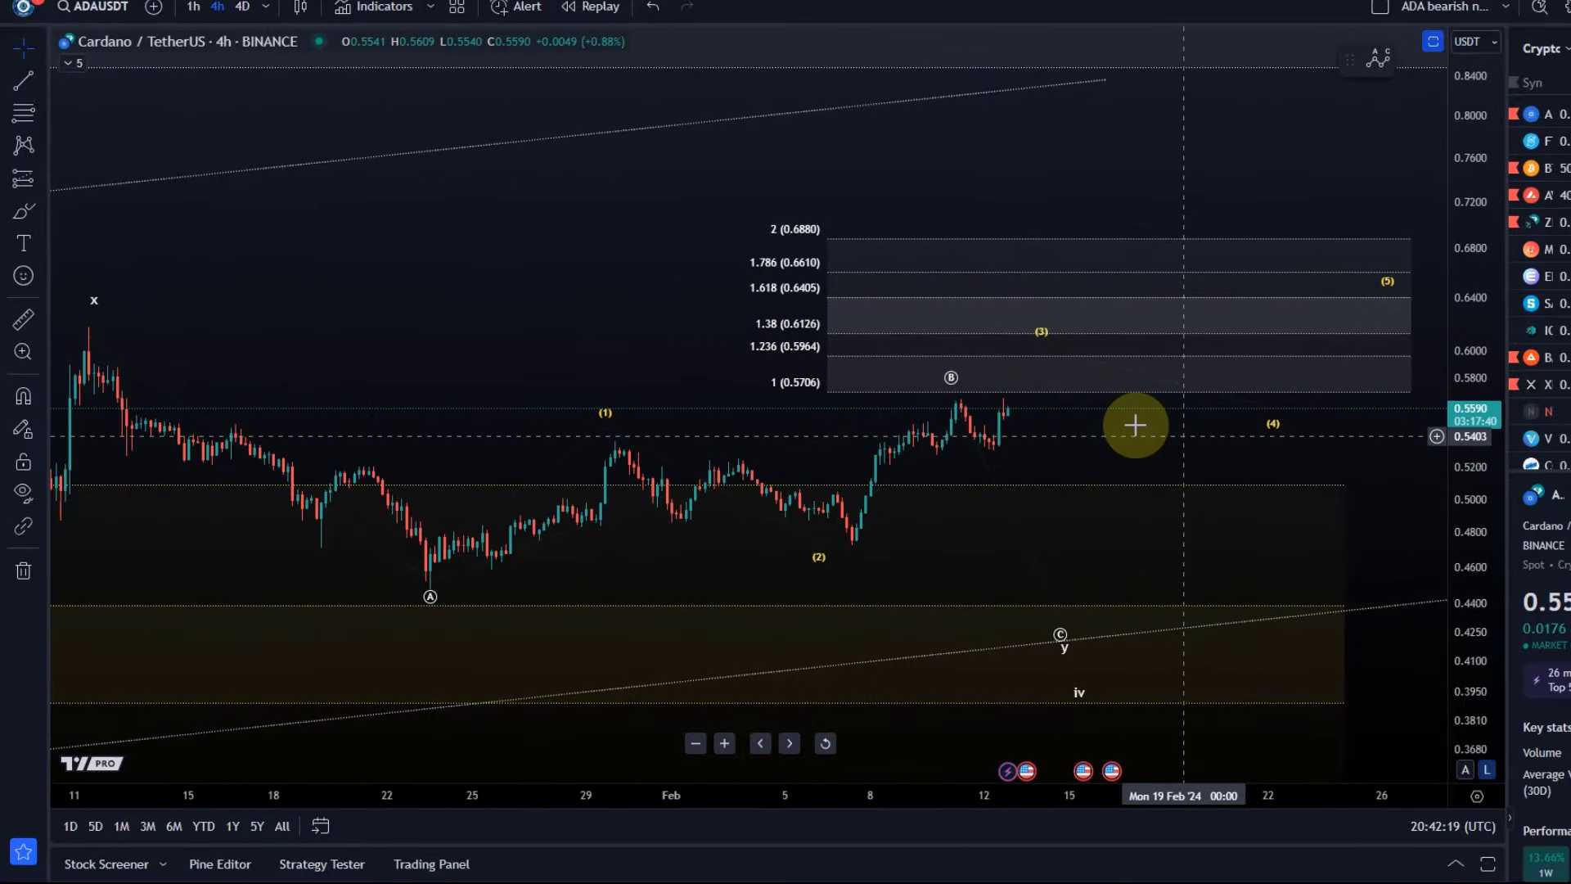
scroll(1424, 435, down, 2)
drag(1473, 467, 1434, 116)
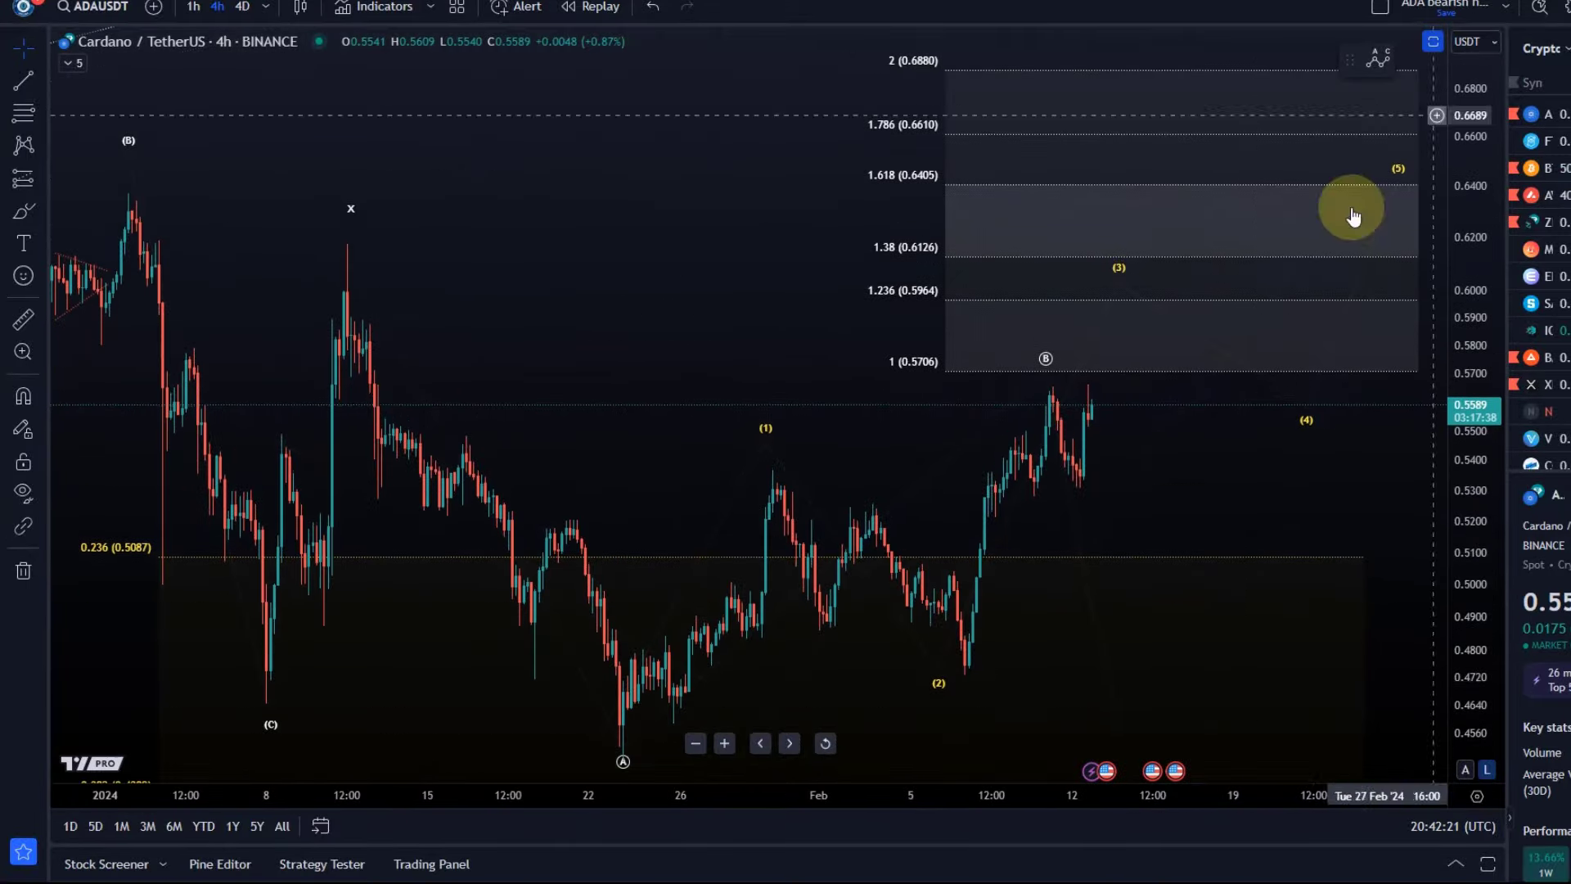
drag(1210, 475, 928, 408)
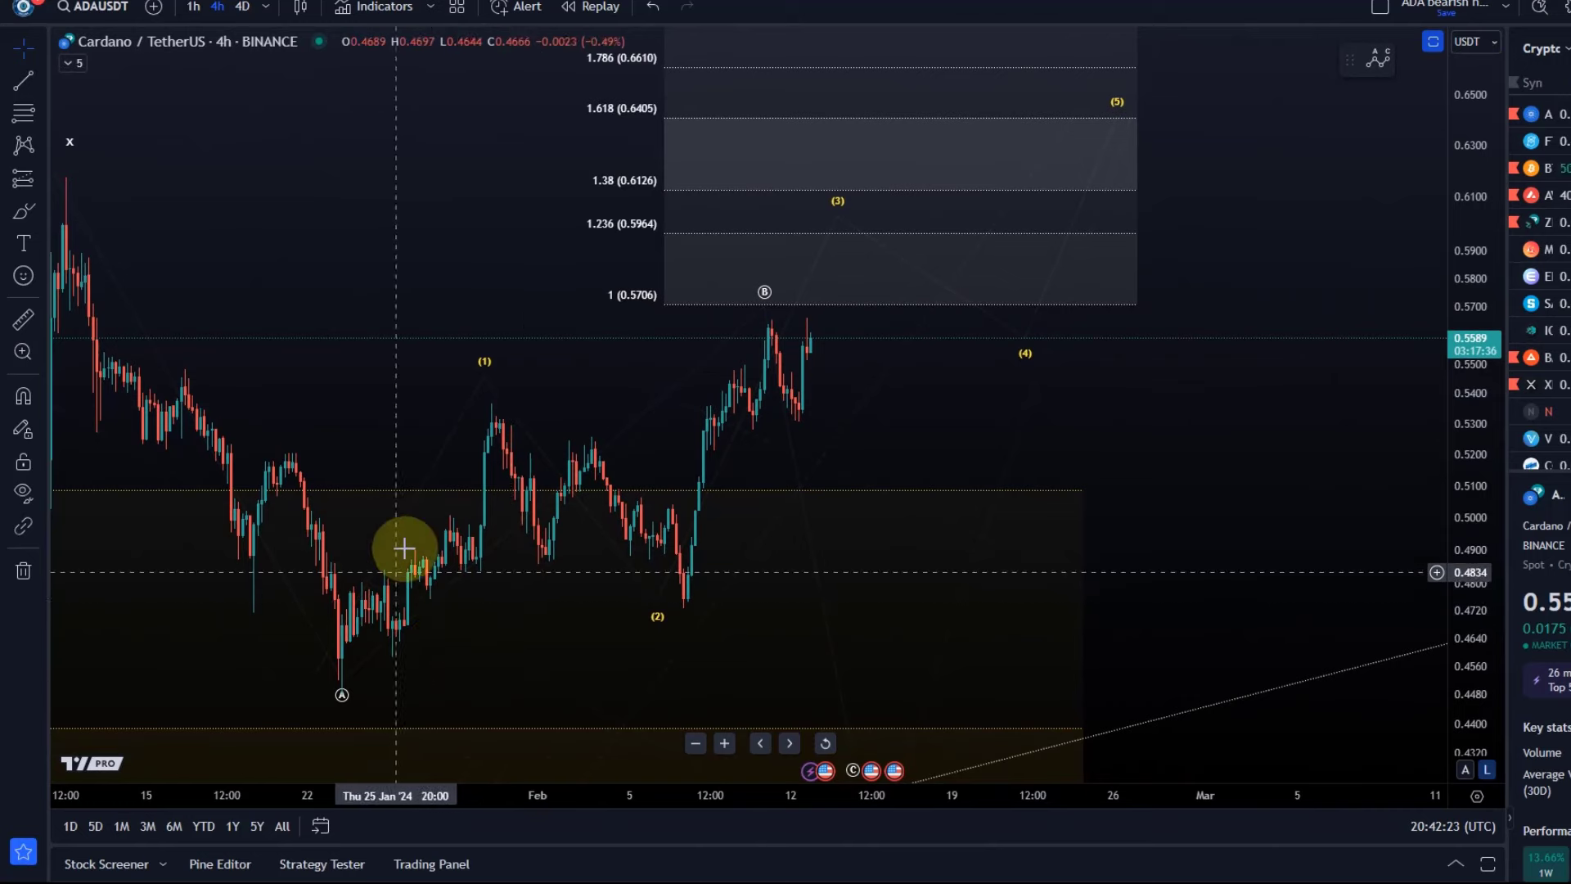
click(790, 311)
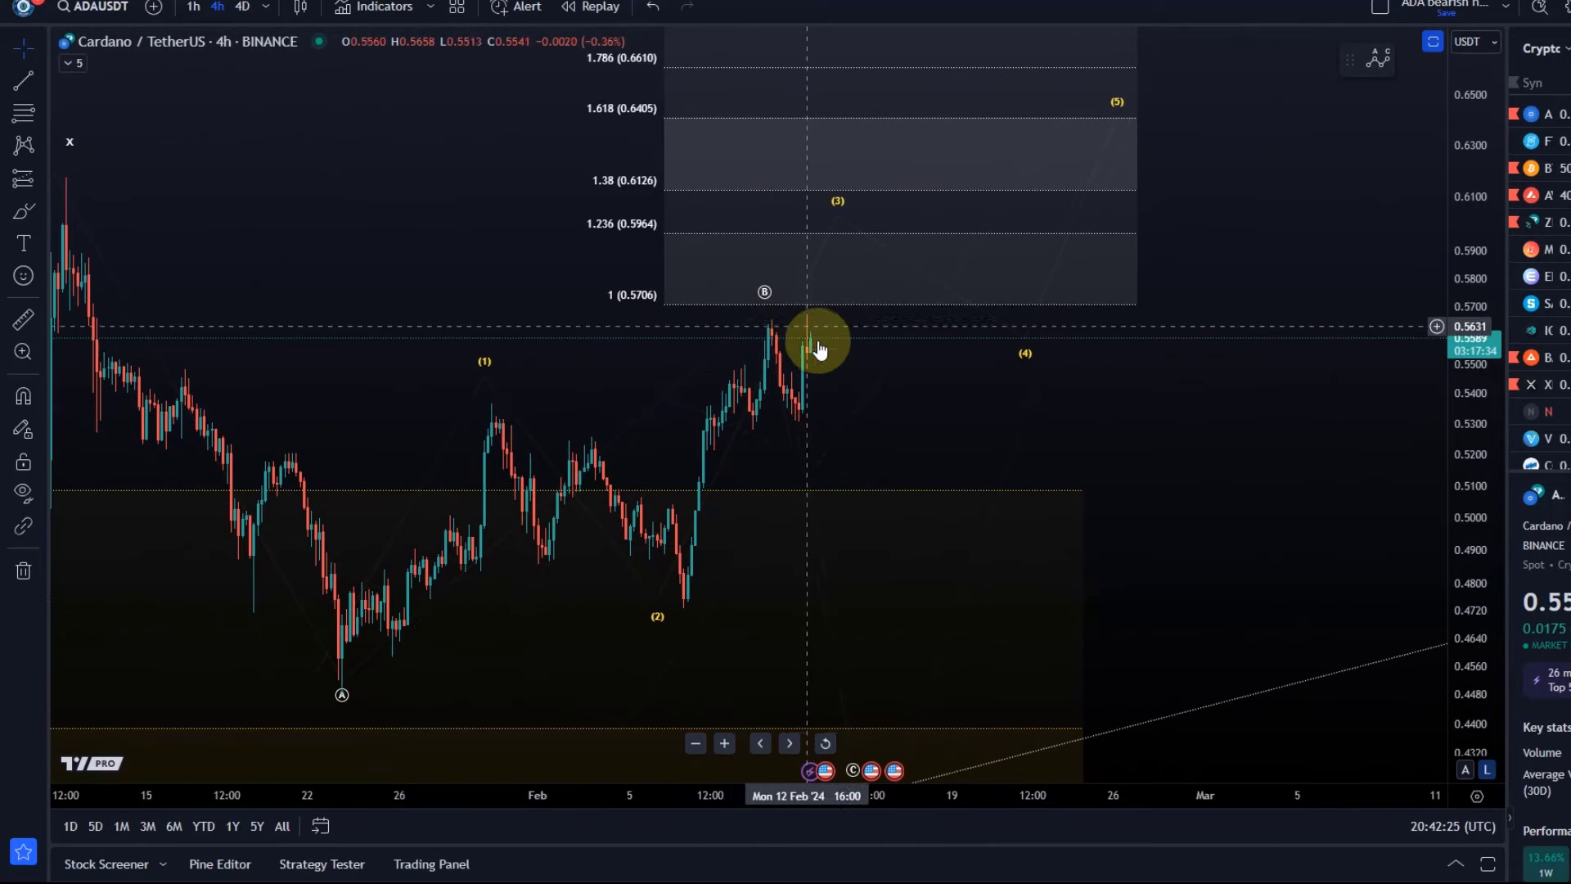
click(368, 631)
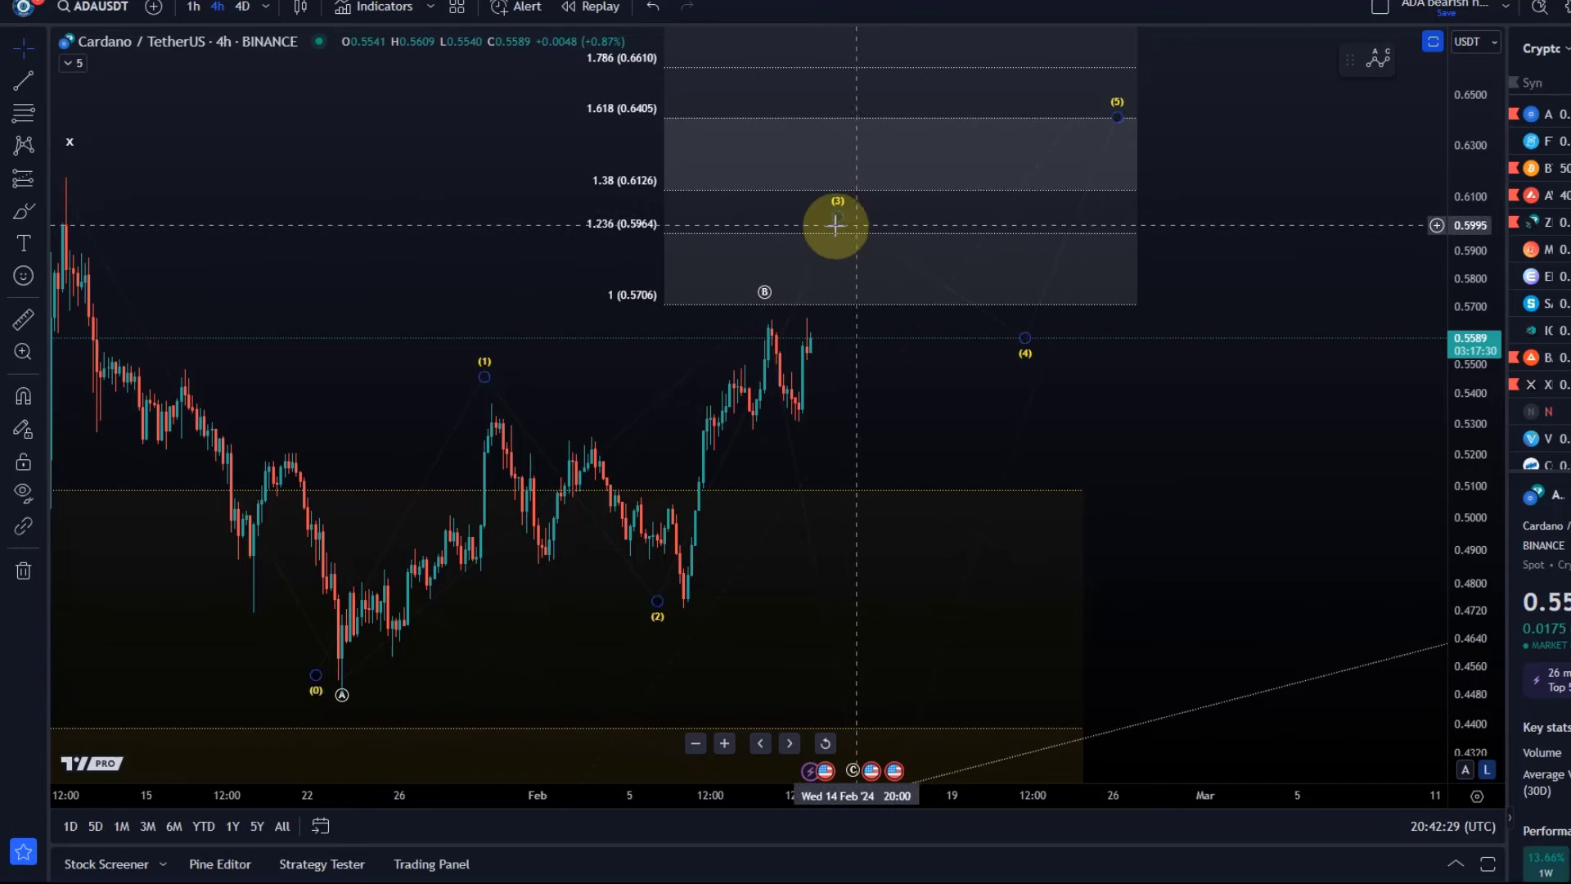
click(24, 213)
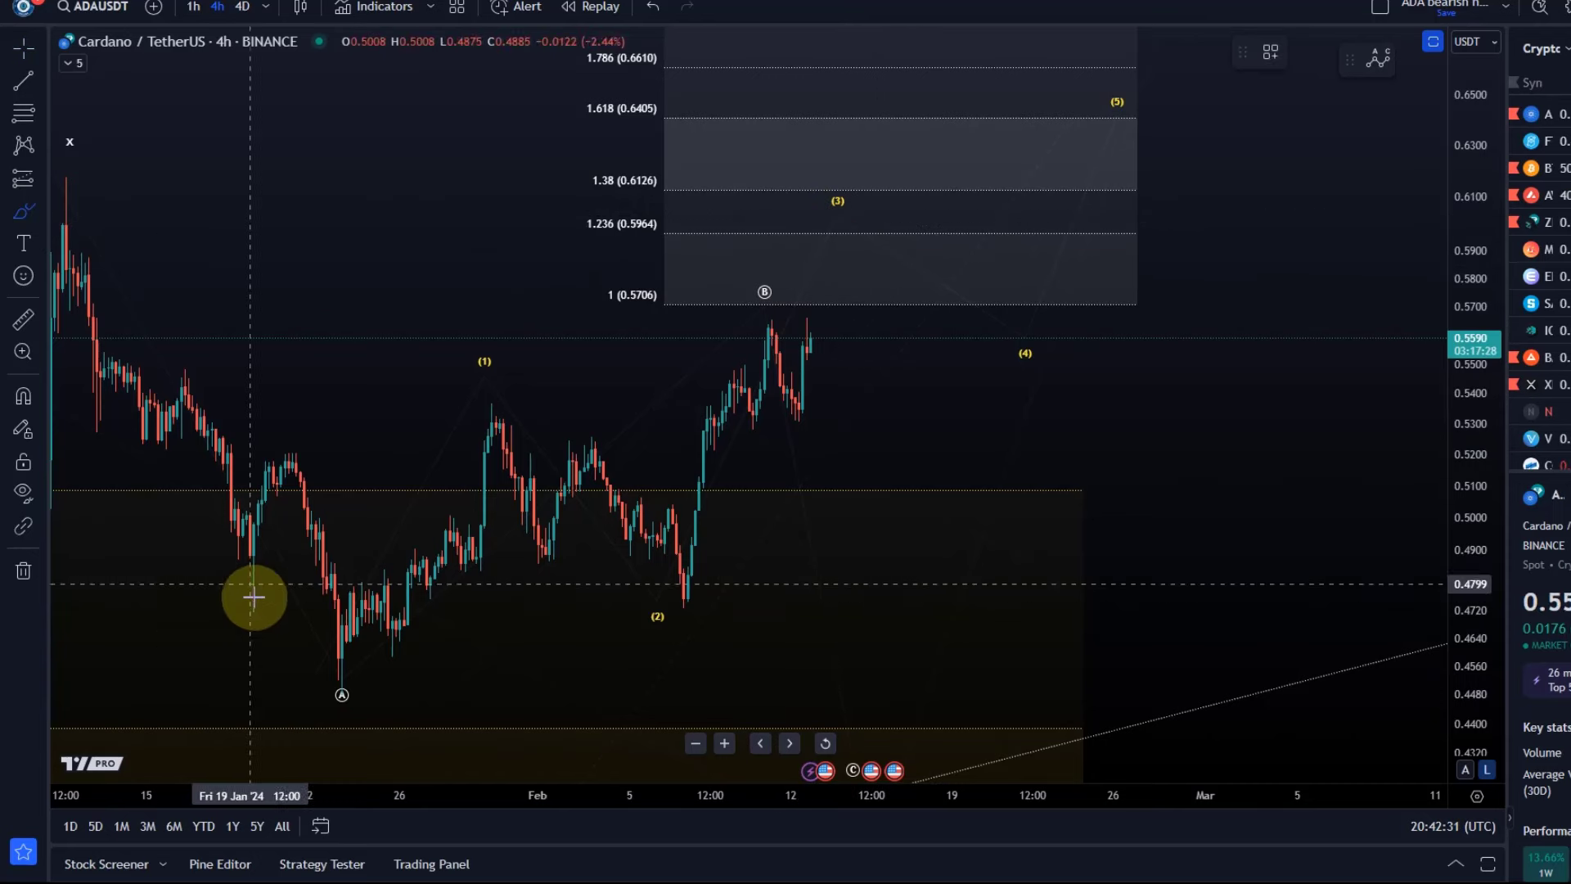
mouse_move(307, 688)
mouse_down()
mouse_move(456, 438)
mouse_move(537, 449)
mouse_move(655, 590)
mouse_move(781, 314)
mouse_up()
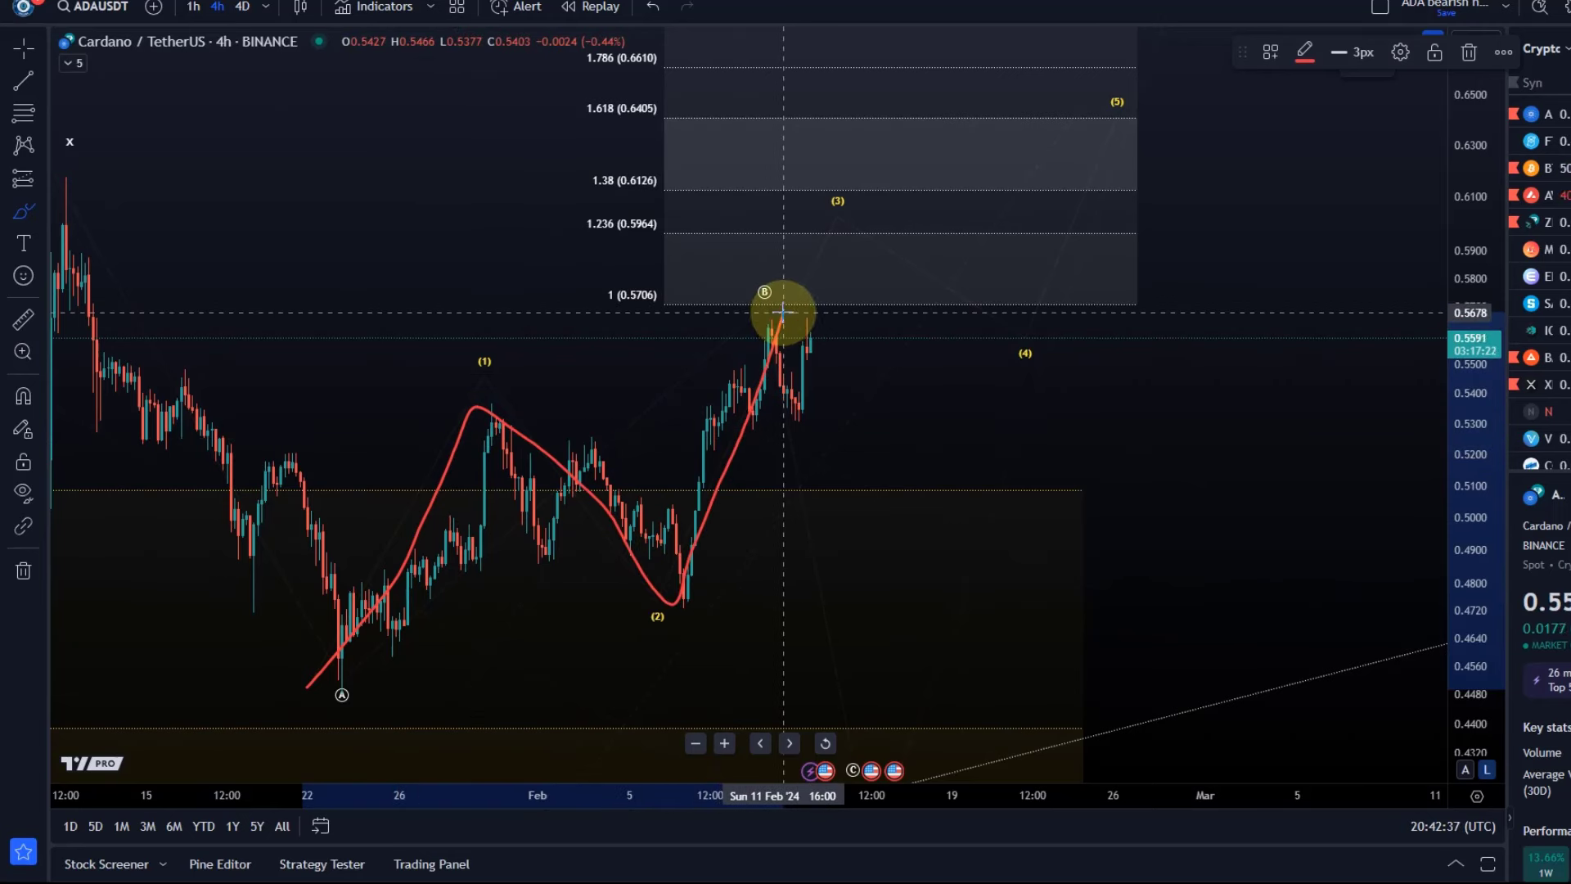
drag(783, 312, 784, 313)
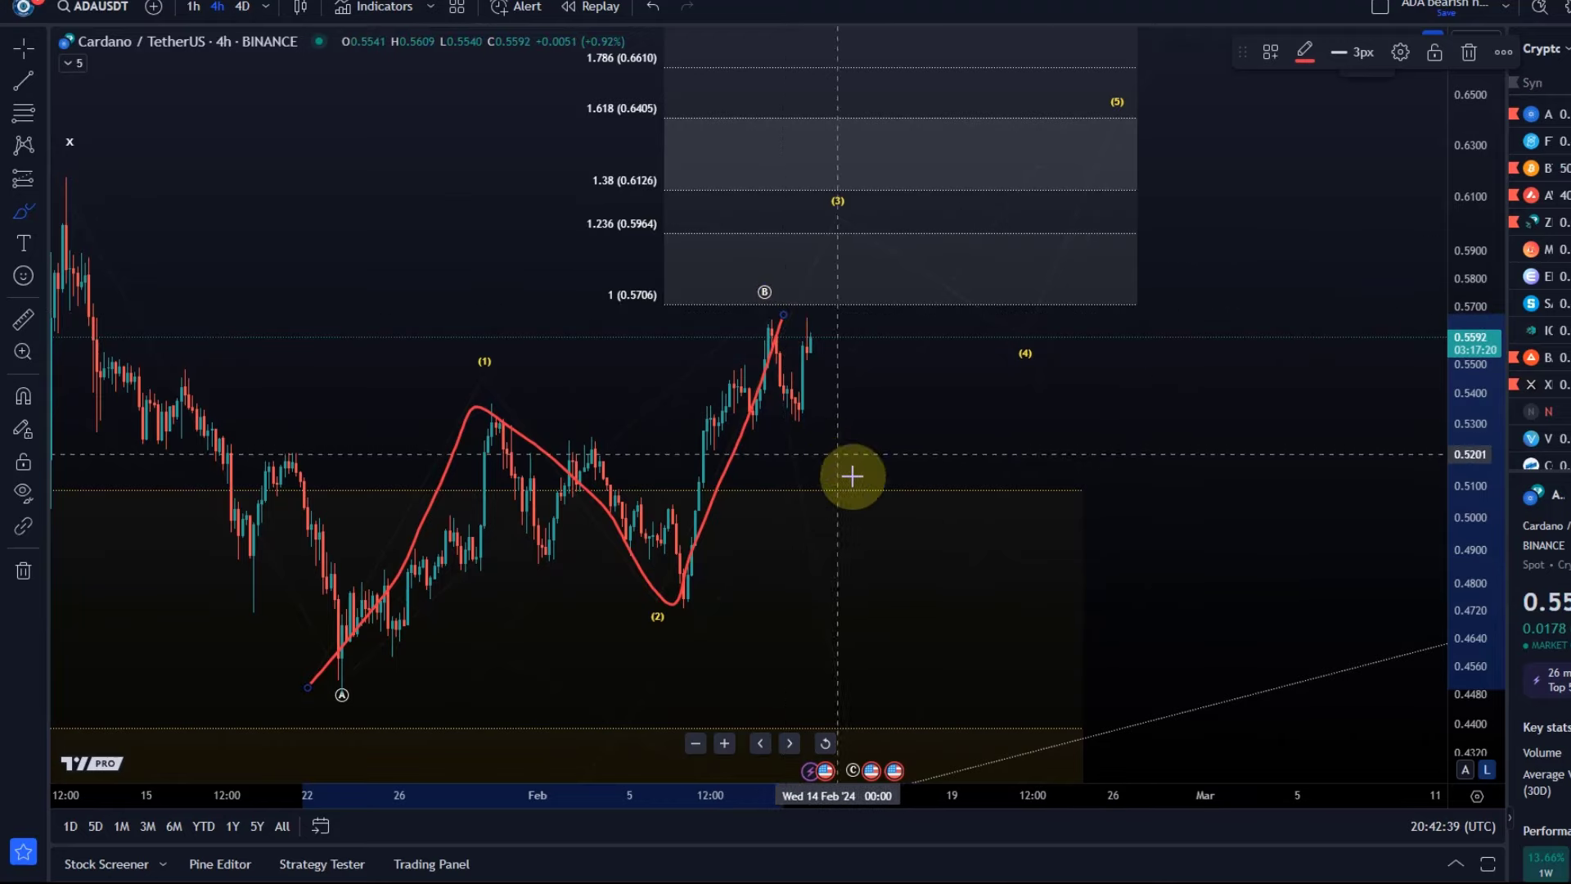
click(654, 7)
- Zoom out and pan to show the October–April wave count from (a) through iv
scroll(841, 322, down, 5)
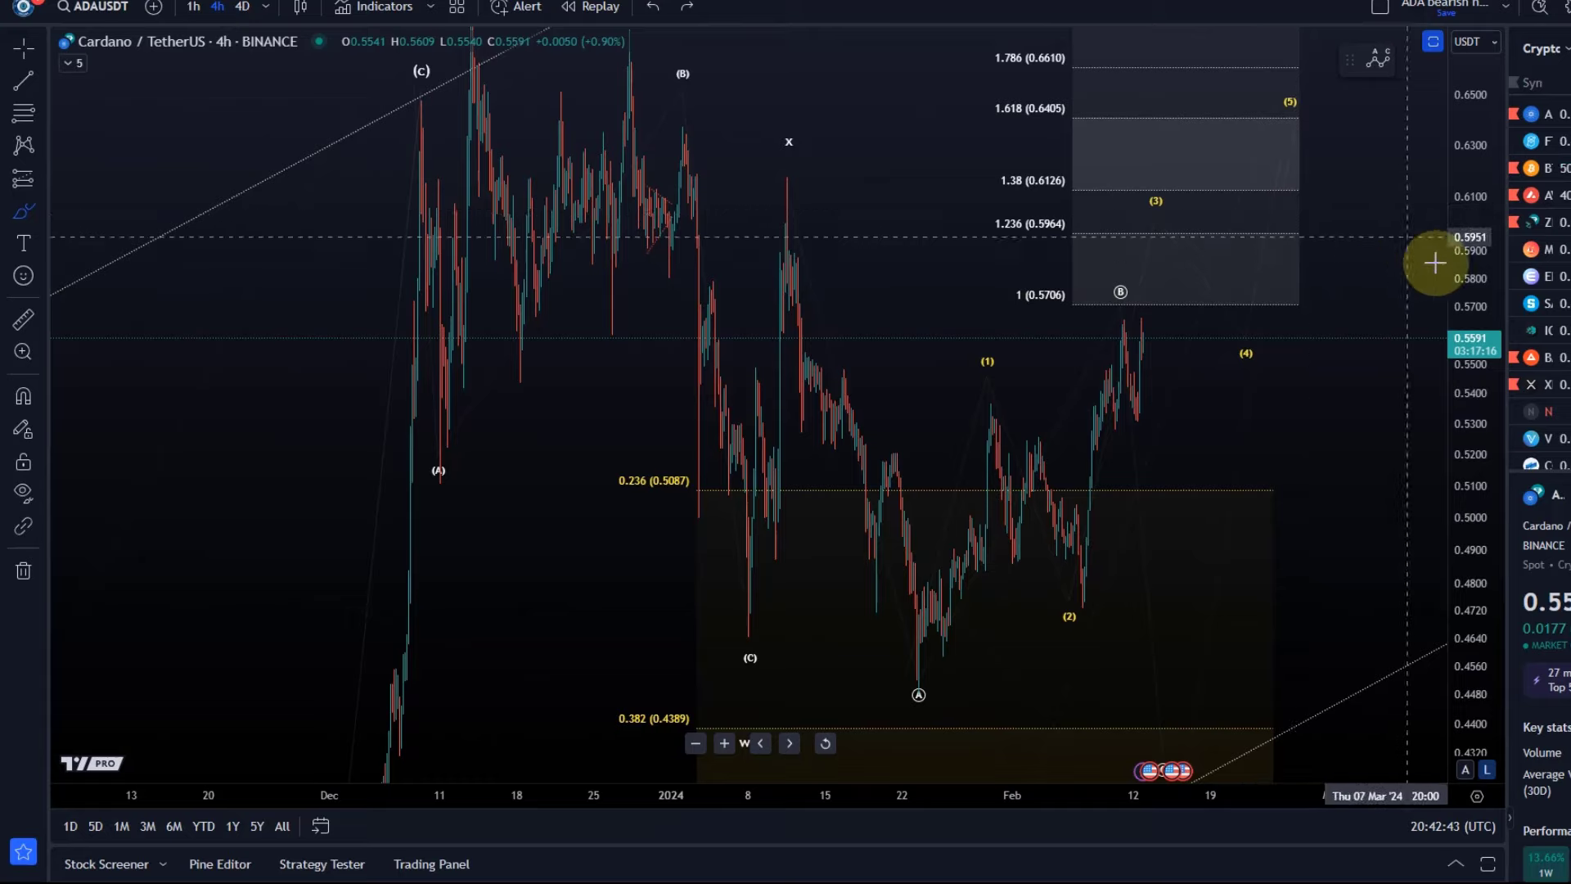
scroll(919, 509, down, 10)
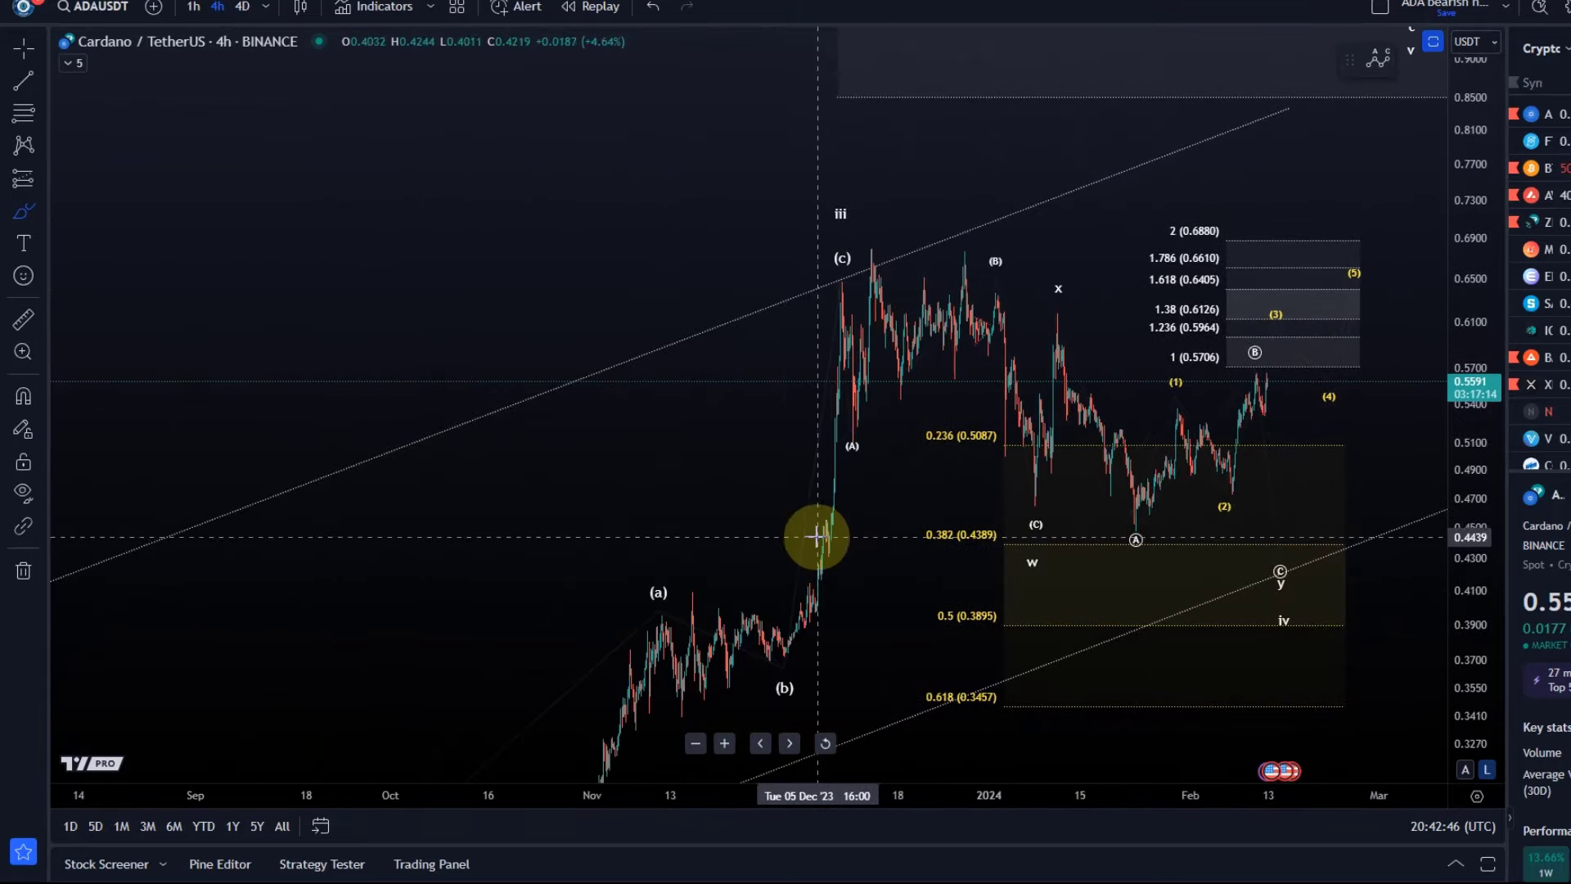
drag(814, 533, 320, 370)
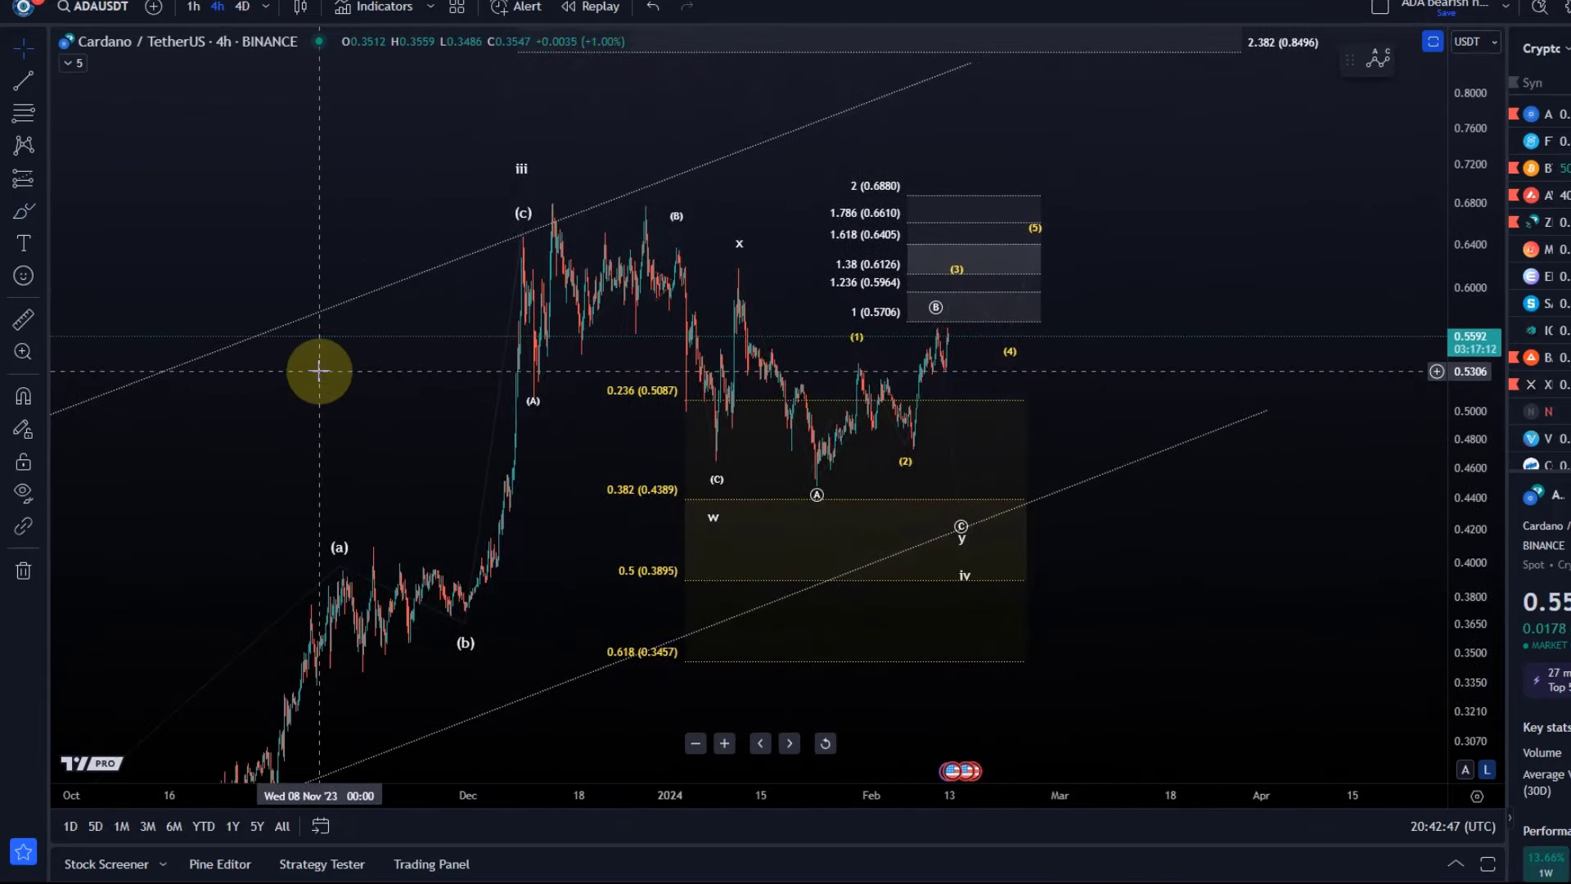